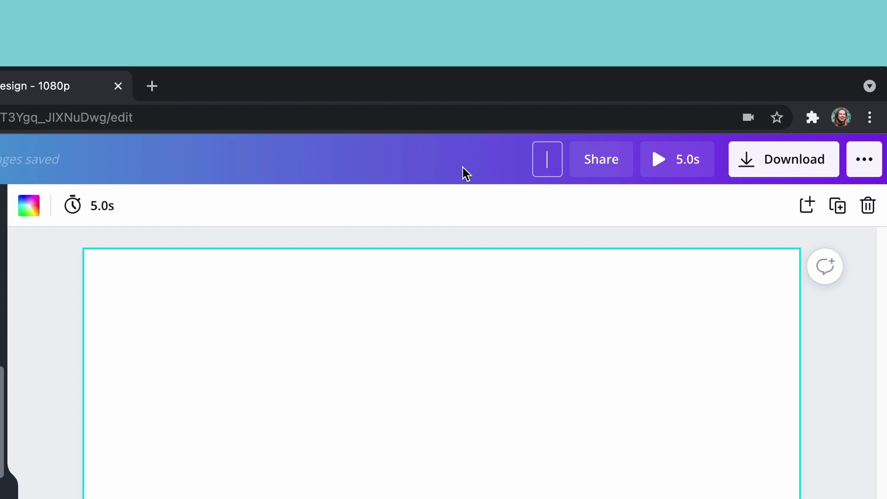
- Title the design 'Gradient Video' and delete the existing video from the page
{"action": "type", "text": "Gradient Video"}
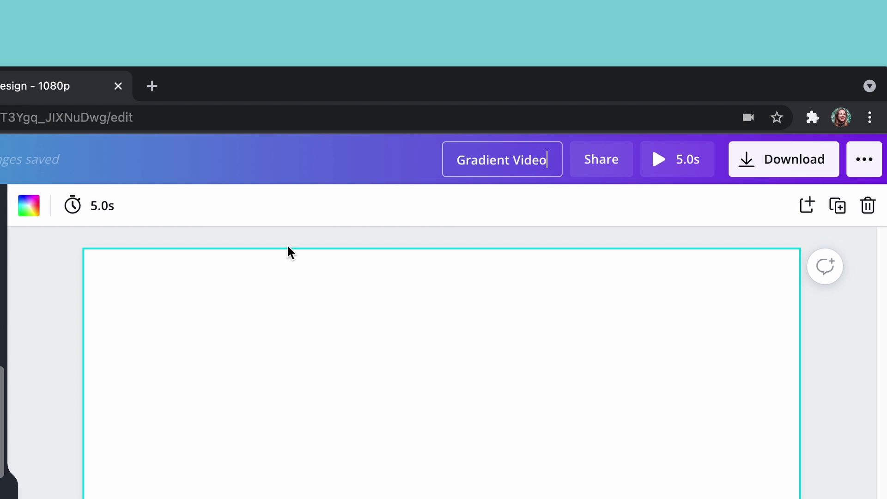
{"action": "left_click", "coordinate": [290, 221]}
{"action": "key", "text": "Delete"}
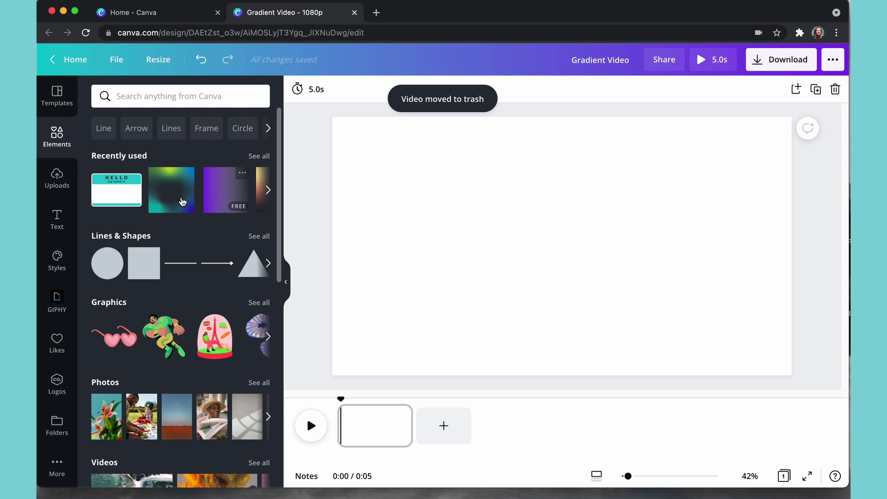
- Upload the C0020.MP4 talking-head clip to Uploads
{"action": "left_click", "coordinate": [53, 182]}
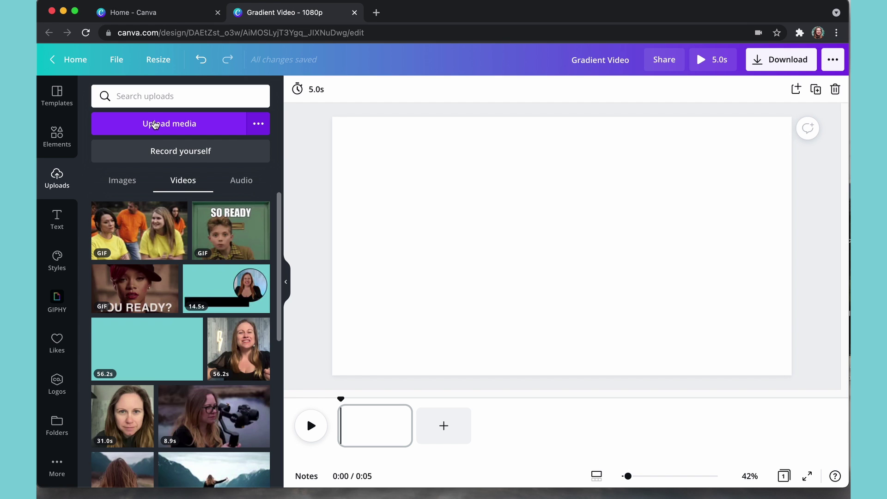
{"action": "left_click", "coordinate": [155, 124]}
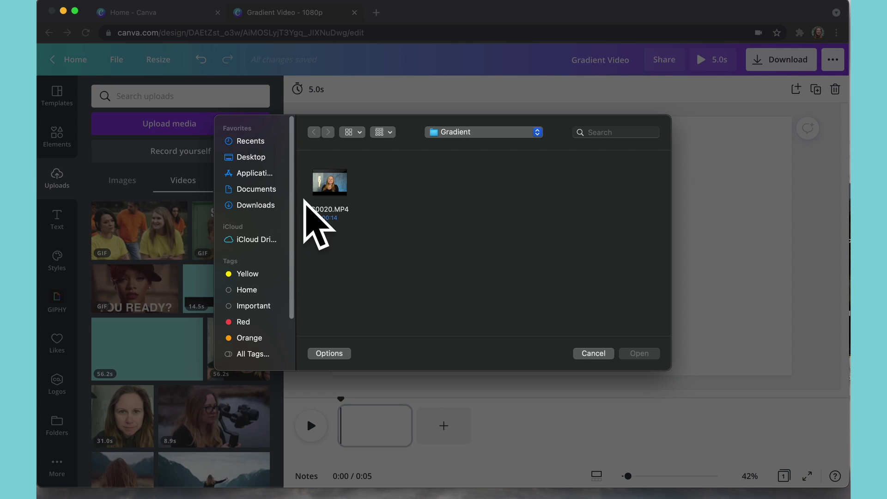
{"action": "left_click", "coordinate": [315, 198]}
{"action": "left_click", "coordinate": [641, 353]}
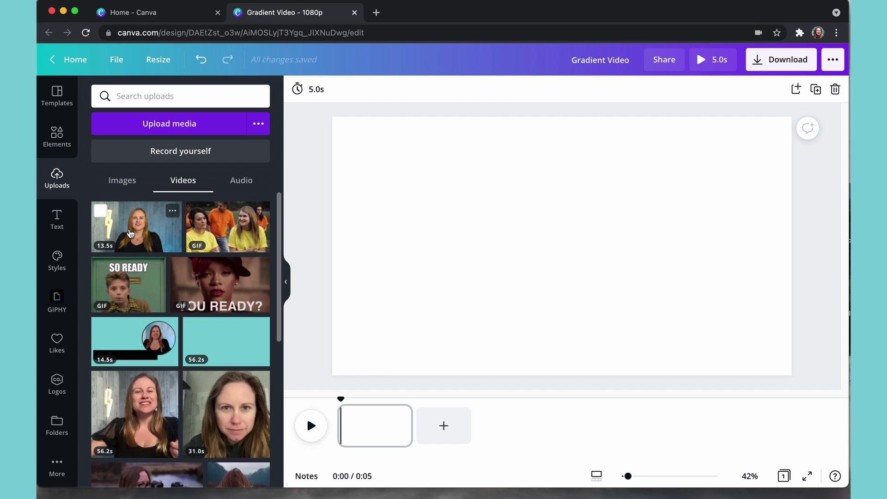
- Place the 13.5s talking-head clip on the page, scaled to fill the frame, with playback paused
{"action": "left_click_drag", "start_coordinate": [132, 232], "coordinate": [373, 198]}
{"action": "left_click_drag", "start_coordinate": [698, 170], "coordinate": [798, 113]}
{"action": "left_click", "coordinate": [565, 246]}
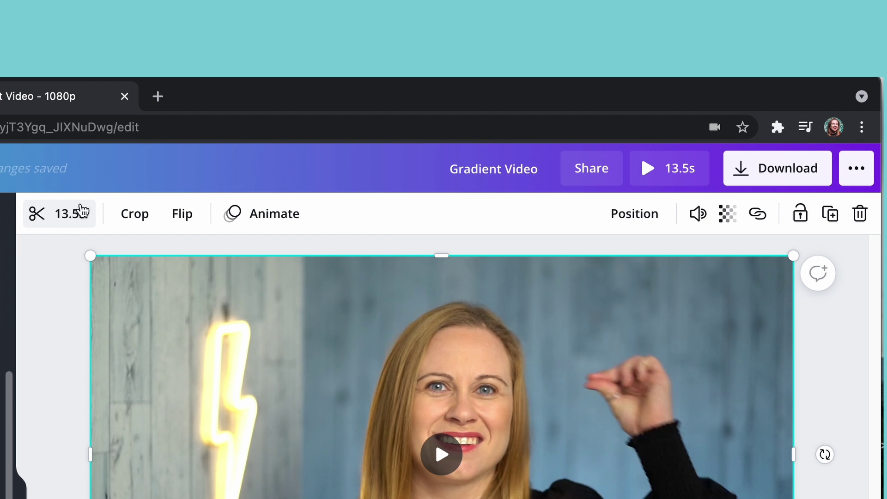
- Trim the talking-head clip down to a 1.1-second excerpt near its start
{"action": "left_click", "coordinate": [67, 222]}
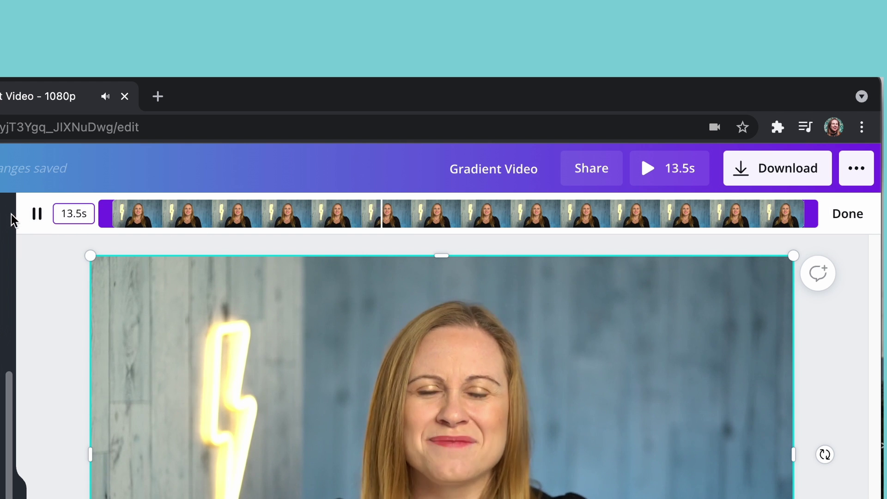
{"action": "left_click", "coordinate": [37, 214]}
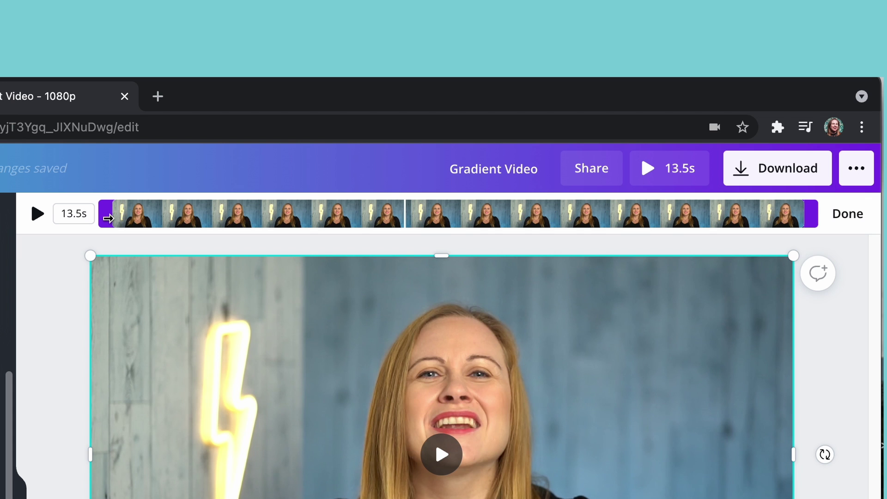
{"action": "left_click_drag", "start_coordinate": [108, 218], "coordinate": [316, 222]}
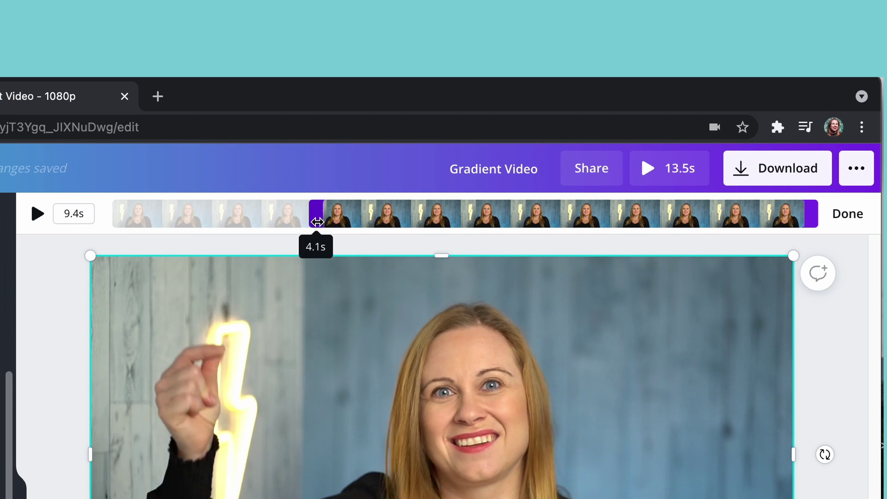
{"action": "left_click_drag", "start_coordinate": [809, 213], "coordinate": [648, 214]}
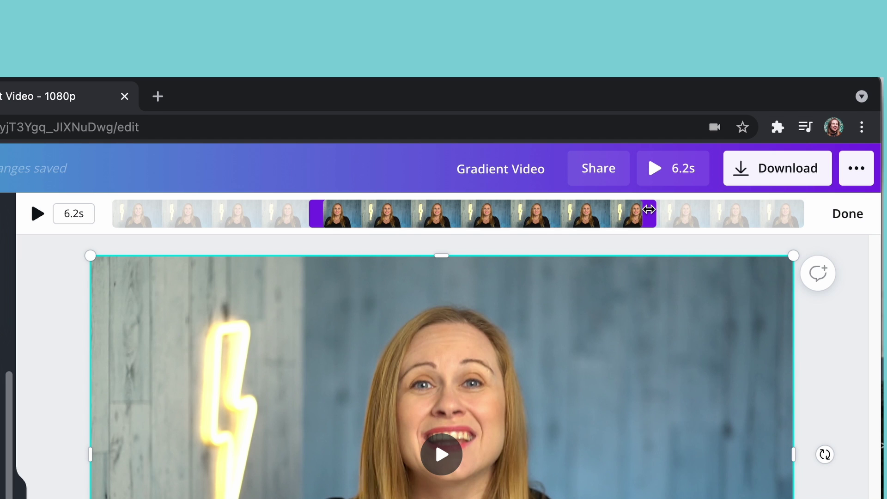
{"action": "left_click_drag", "start_coordinate": [308, 213], "coordinate": [140, 214]}
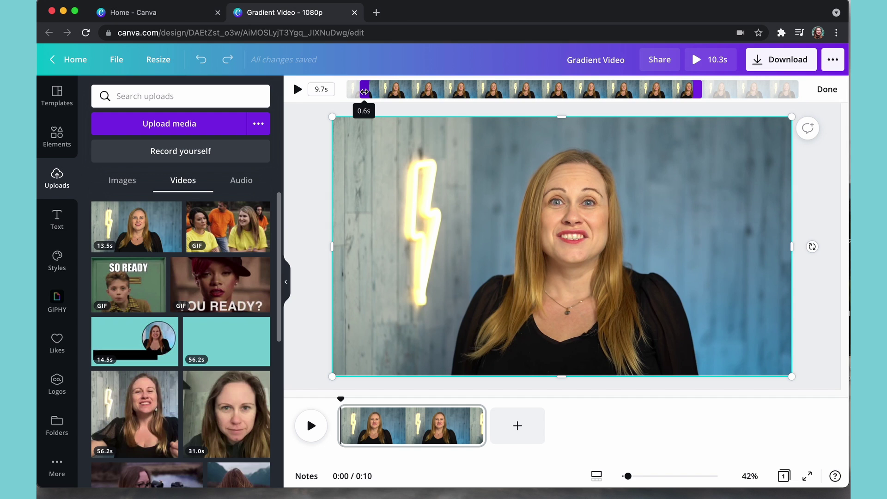
{"action": "left_click_drag", "start_coordinate": [364, 92], "coordinate": [363, 92]}
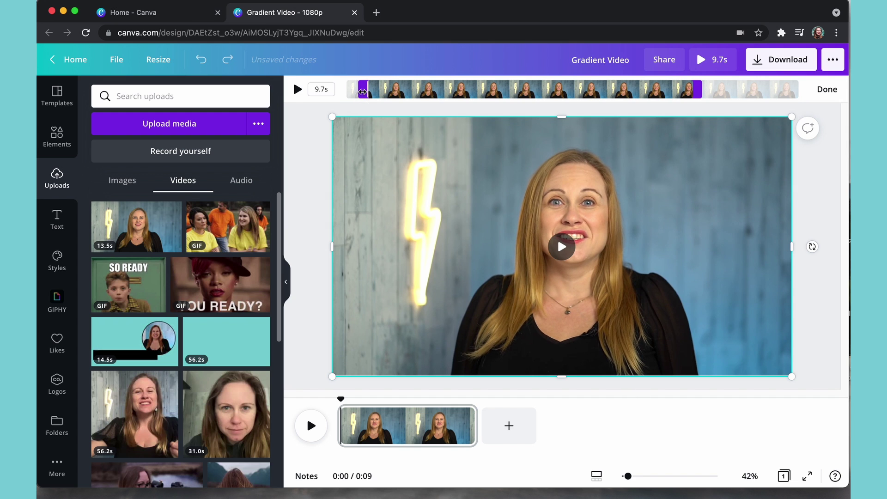
{"action": "left_click_drag", "start_coordinate": [699, 91], "coordinate": [409, 89]}
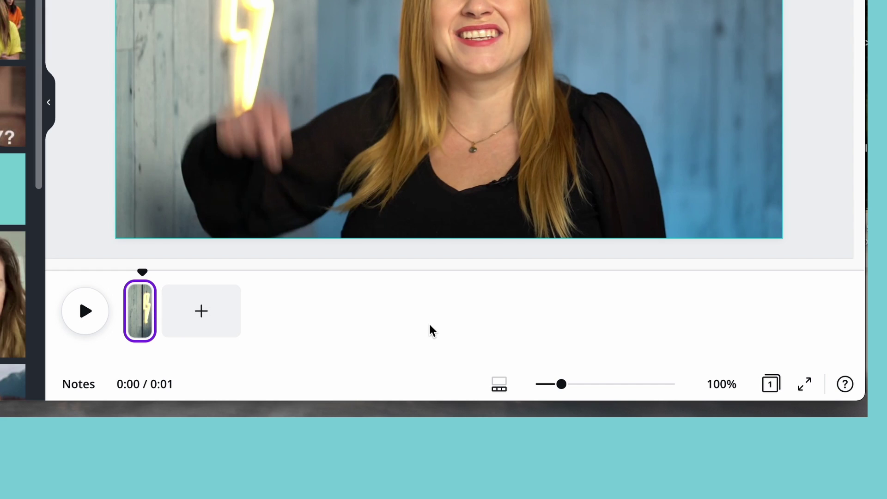
- Zoom the timeline and duplicate the 1.1s clip page twice, giving three identical pages
{"action": "scroll", "coordinate": [432, 330], "scroll_direction": "up", "scroll_amount": 1}
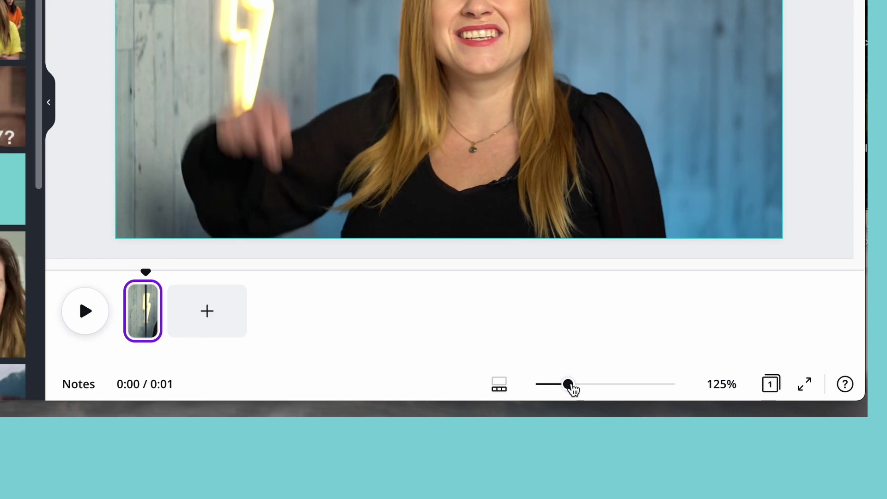
{"action": "left_click_drag", "start_coordinate": [572, 388], "coordinate": [613, 387]}
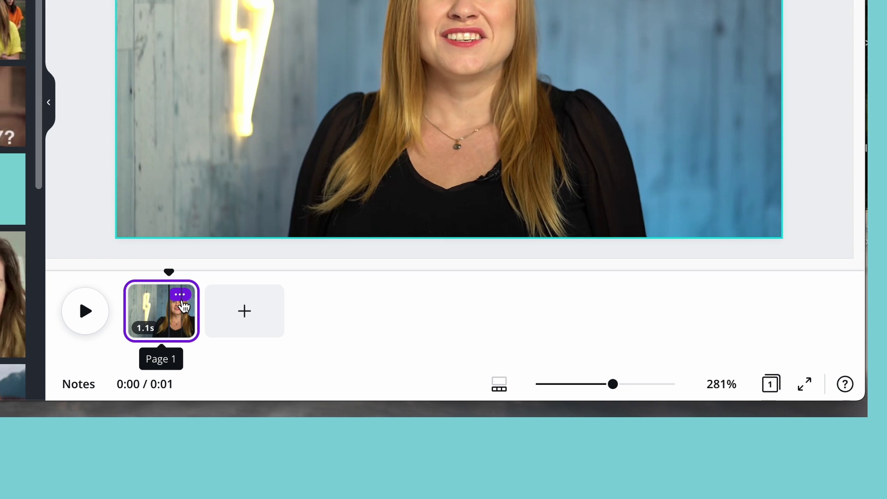
{"action": "left_click", "coordinate": [182, 295]}
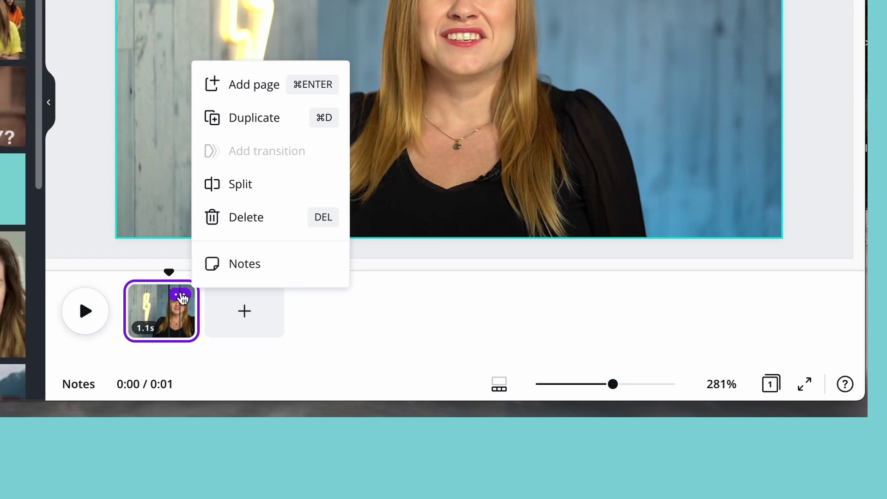
{"action": "left_click", "coordinate": [248, 111]}
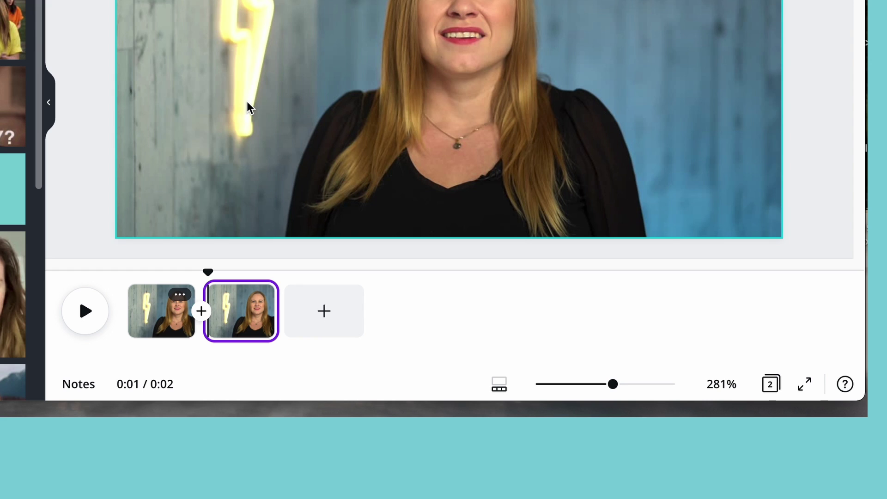
{"action": "left_click", "coordinate": [249, 314]}
{"action": "key", "text": "ctrl+d"}
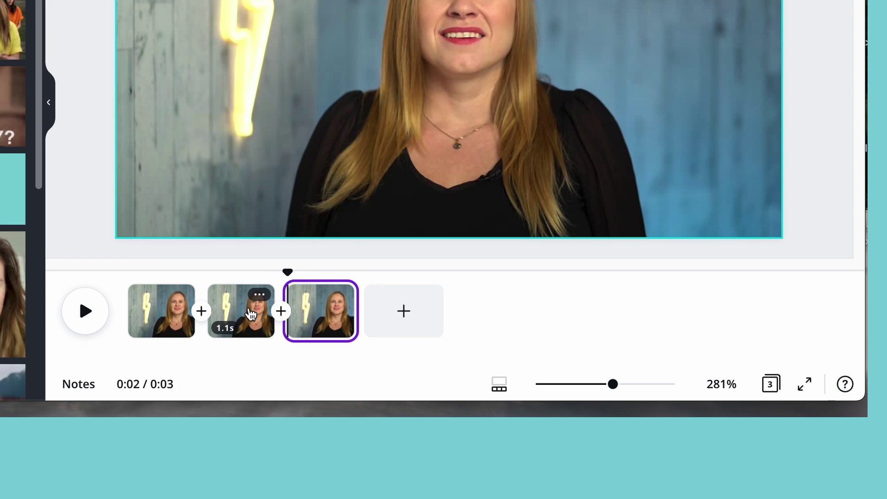
{"action": "left_click", "coordinate": [340, 295]}
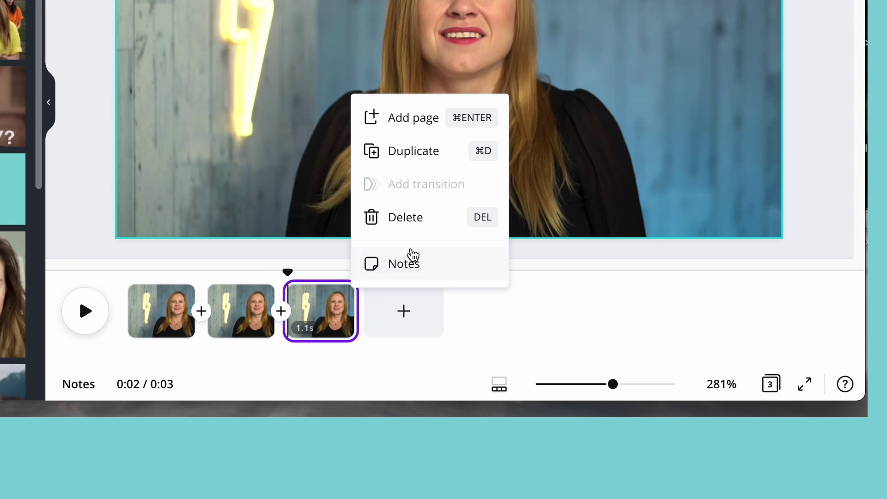
- Delete the extra third page and shift page 2's 1.1s excerpt to a slightly later moment
{"action": "left_click", "coordinate": [414, 225]}
{"action": "left_click", "coordinate": [231, 314]}
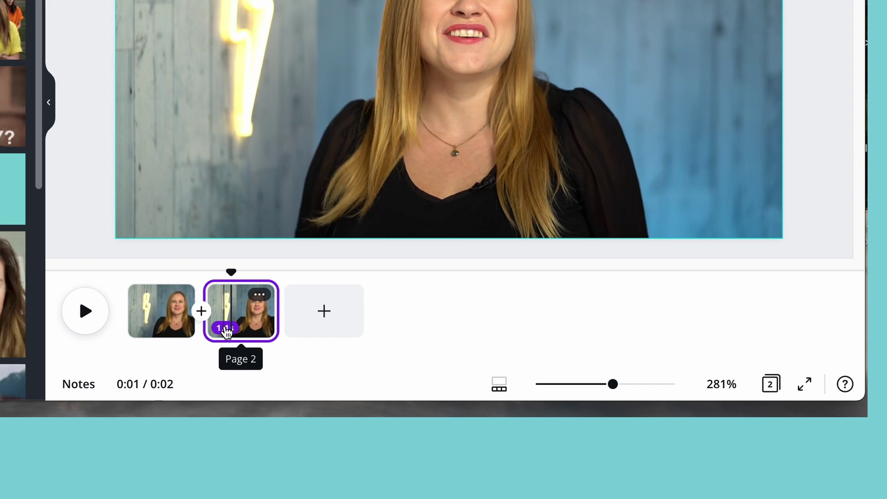
{"action": "left_click", "coordinate": [226, 327]}
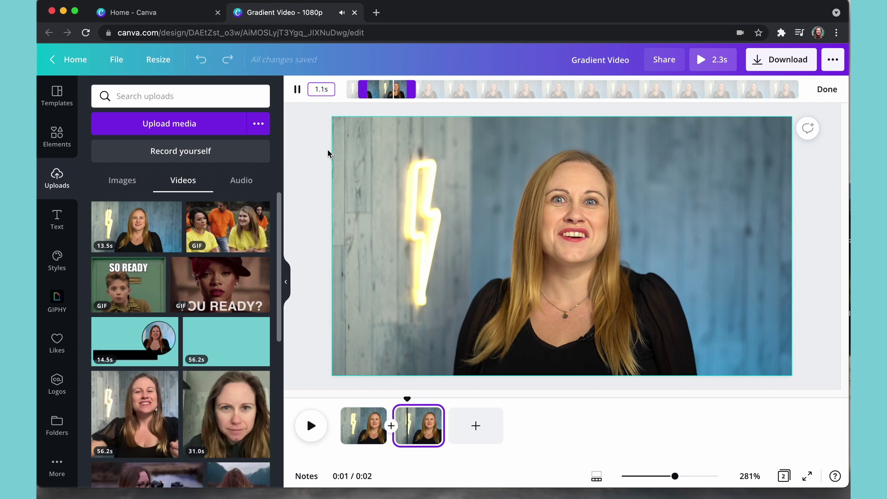
{"action": "left_click", "coordinate": [299, 94]}
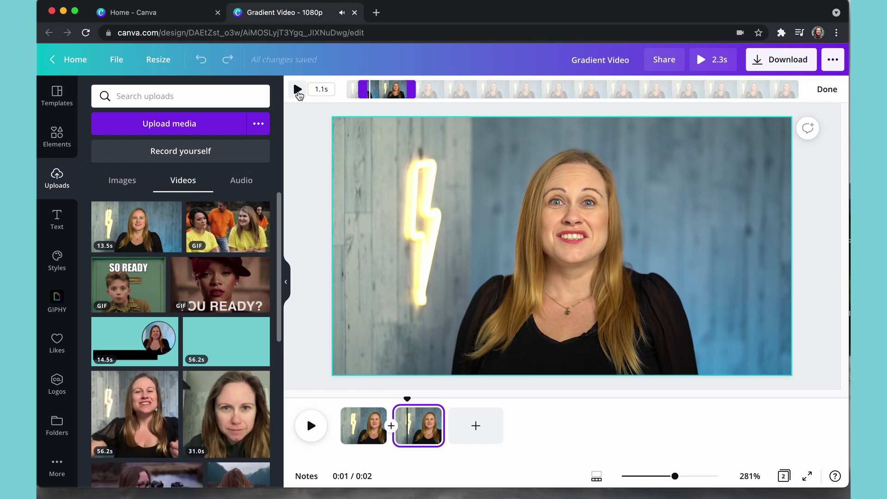
{"action": "left_click_drag", "start_coordinate": [383, 91], "coordinate": [423, 94]}
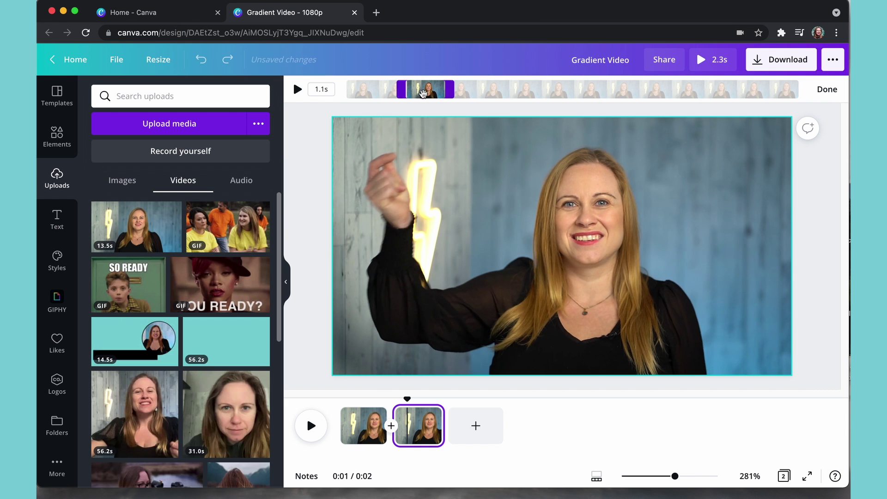
{"action": "left_click", "coordinate": [296, 90]}
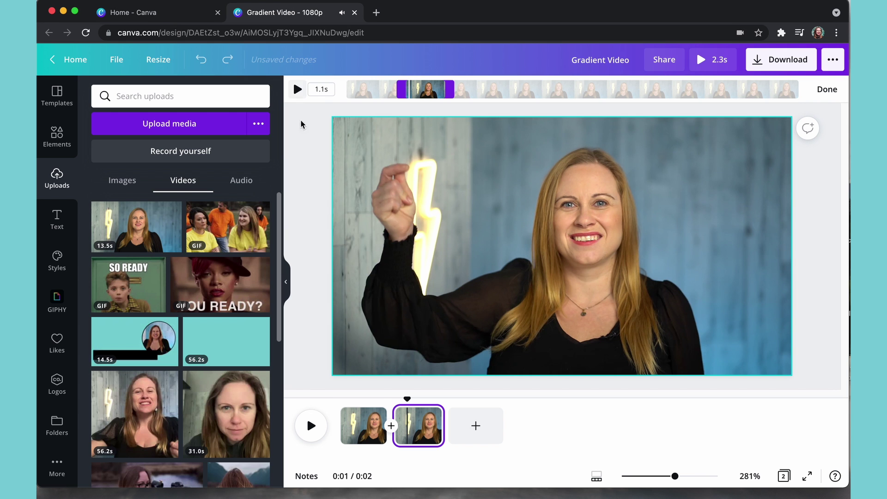
{"action": "mouse_move", "coordinate": [433, 404]}
{"action": "left_click", "coordinate": [405, 400]}
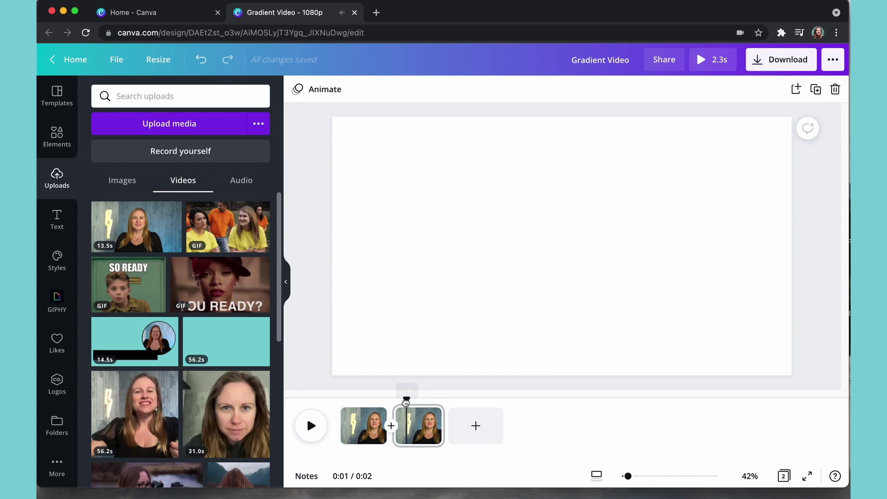
{"action": "key", "text": "space"}
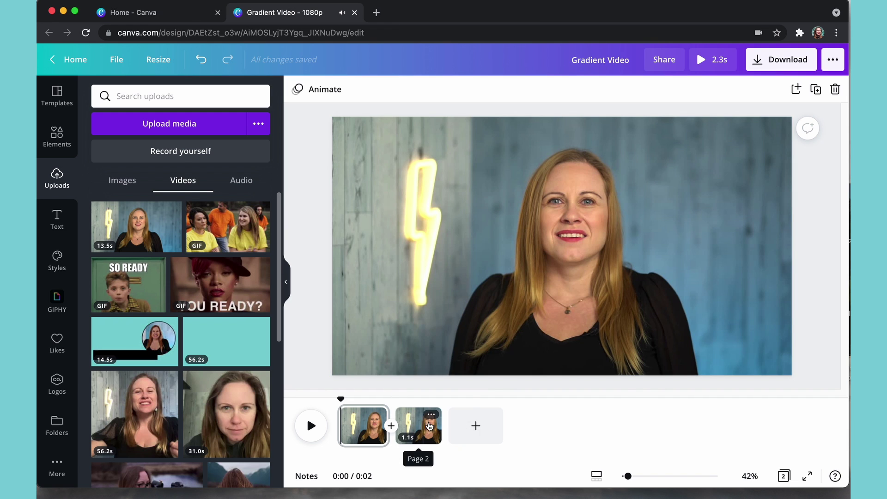
- Shift page 3's 1.1s excerpt to the later raised-fist moment of the clip
{"action": "left_click", "coordinate": [432, 426]}
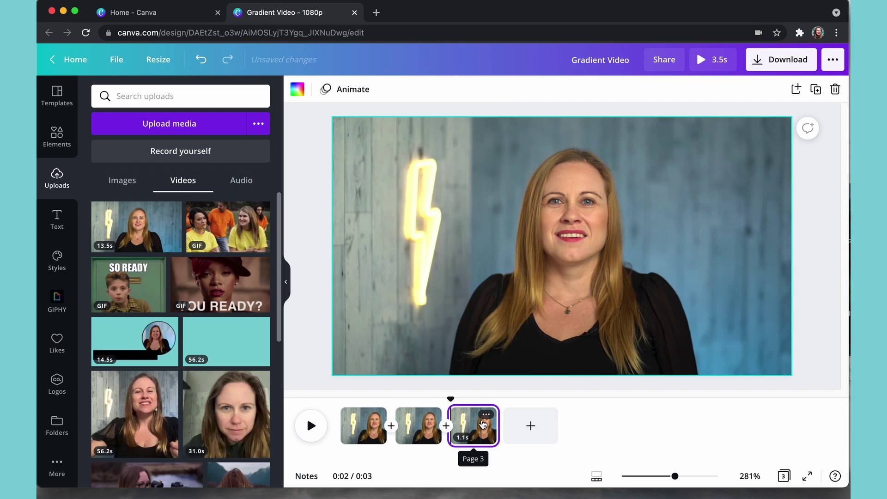
{"action": "left_click", "coordinate": [464, 439]}
{"action": "left_click", "coordinate": [464, 440]}
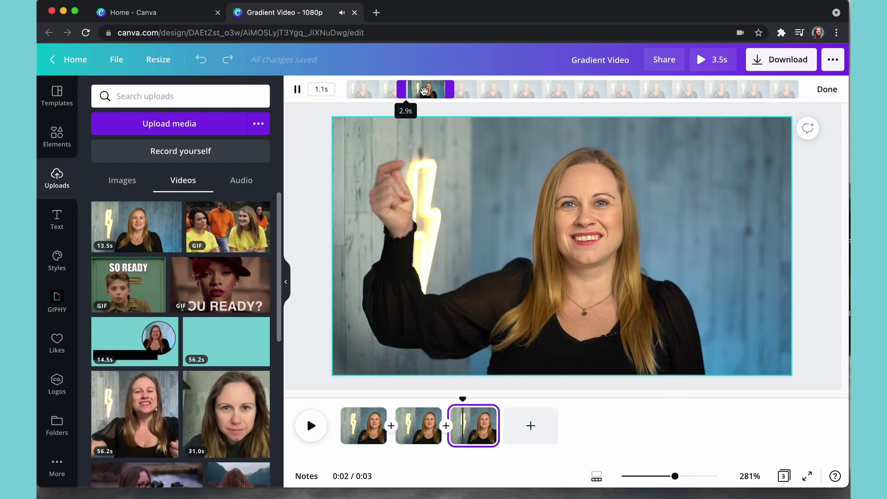
{"action": "left_click_drag", "start_coordinate": [425, 90], "coordinate": [462, 91]}
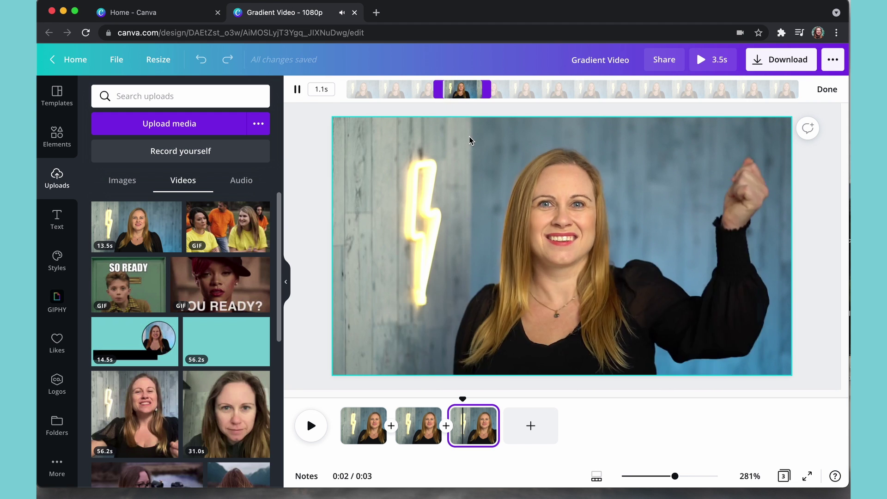
{"action": "left_click", "coordinate": [488, 431]}
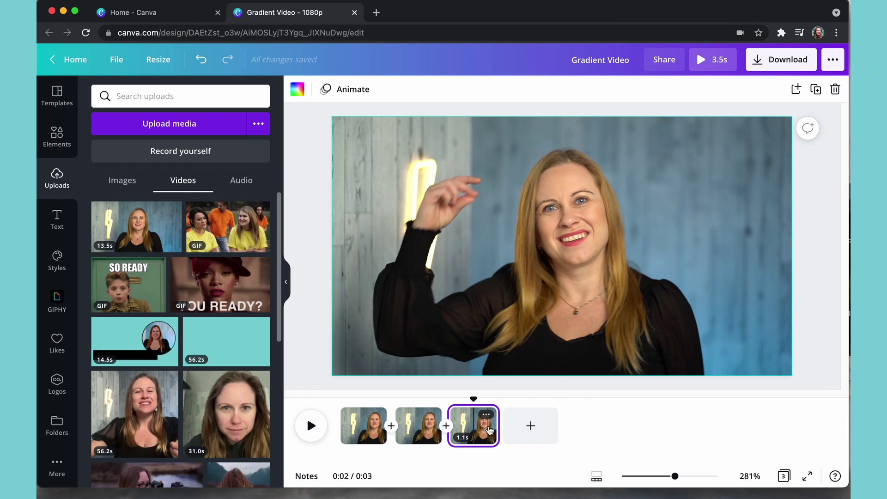
- Duplicate page 3 into a fourth page and select its clip for trimming
{"action": "key", "text": "super+d"}
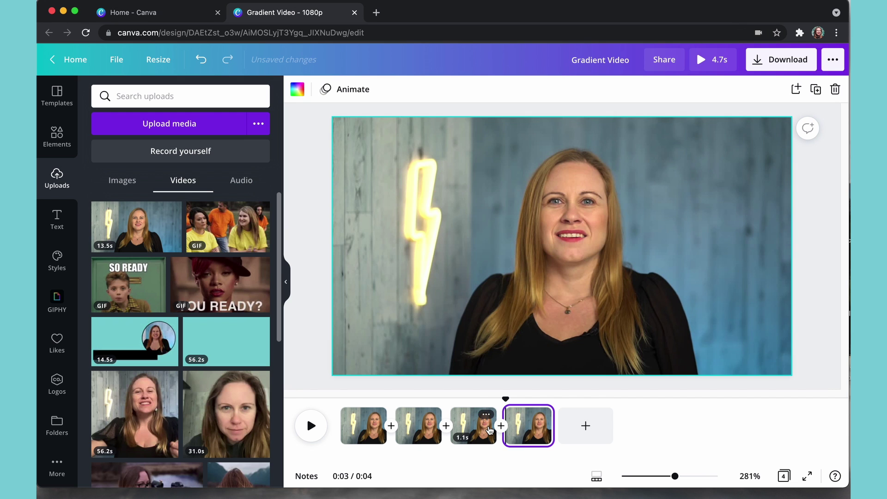
{"action": "left_click", "coordinate": [529, 428]}
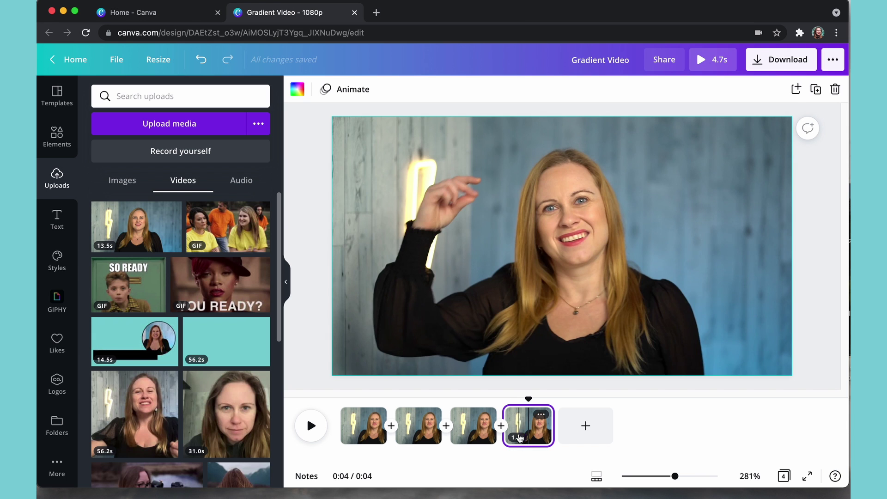
{"action": "left_click", "coordinate": [519, 437]}
- Extend the fourth page's clip so the video runs 11.0s, then preview it full-screen
{"action": "left_click_drag", "start_coordinate": [464, 89], "coordinate": [492, 94]}
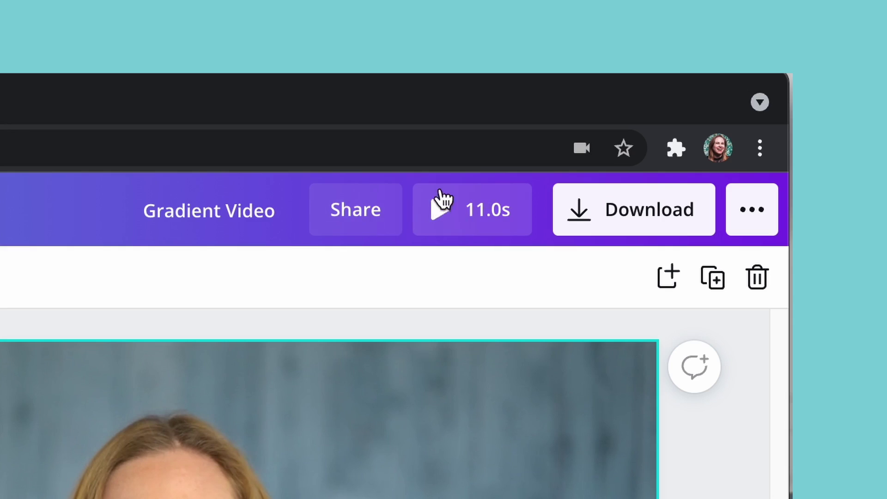
{"action": "left_click", "coordinate": [441, 199]}
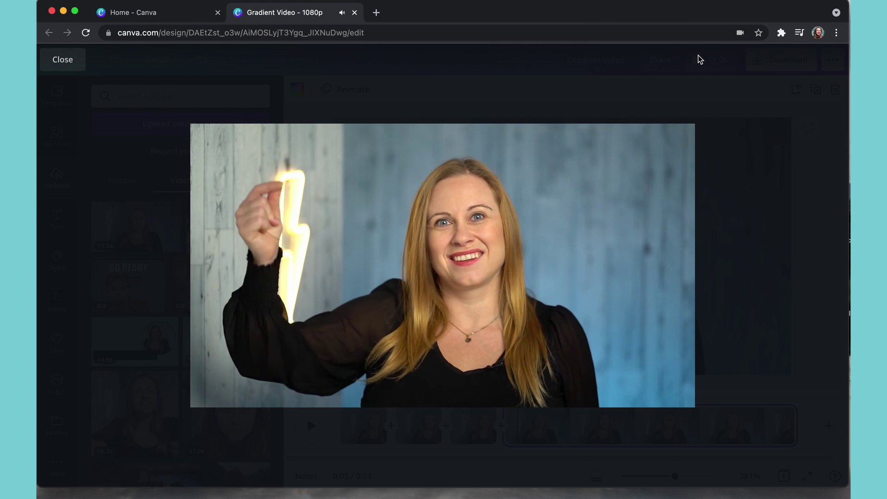
{"action": "mouse_move", "coordinate": [393, 290]}
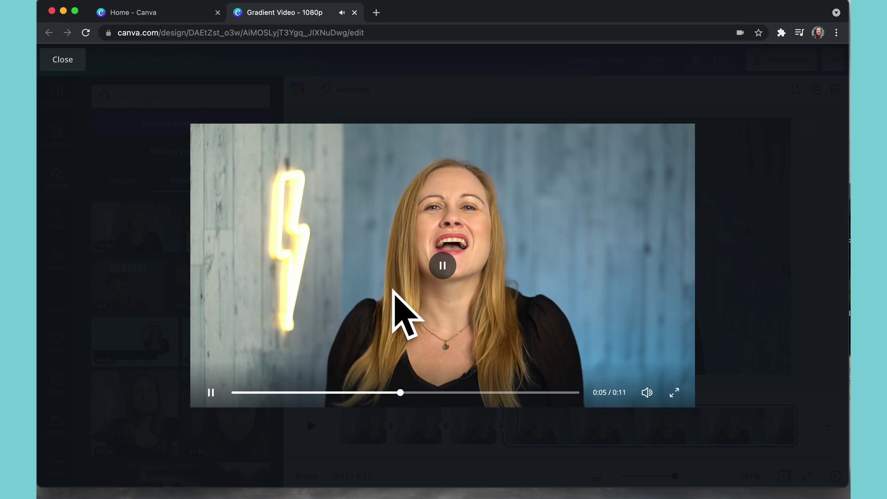
{"action": "left_click", "coordinate": [446, 267]}
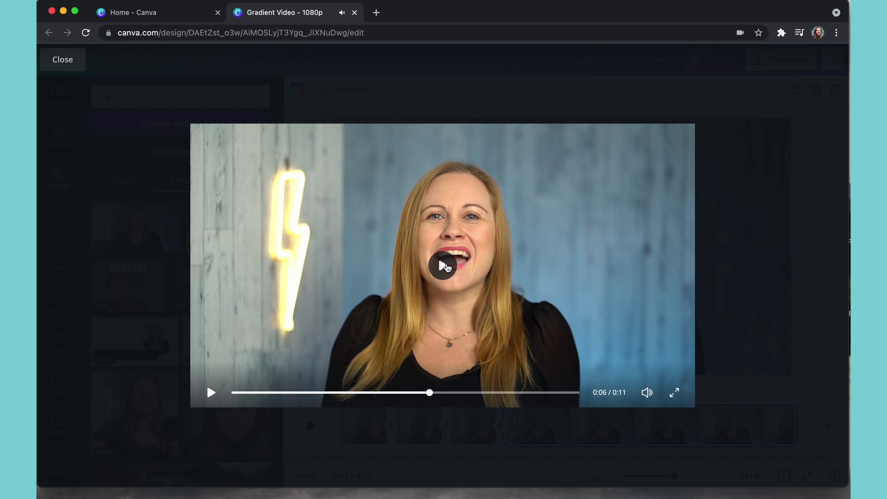
- Close the preview and play the video back from page 2
{"action": "left_click", "coordinate": [43, 66]}
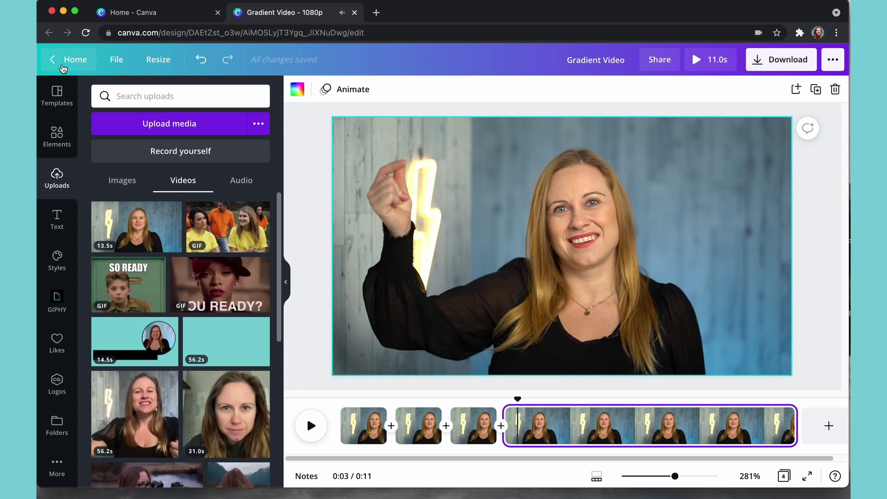
{"action": "left_click", "coordinate": [421, 430]}
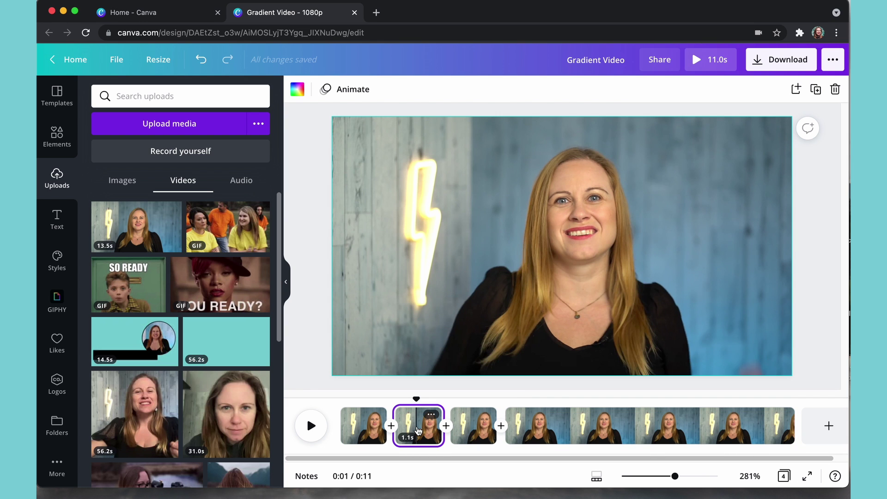
{"action": "key", "text": "space"}
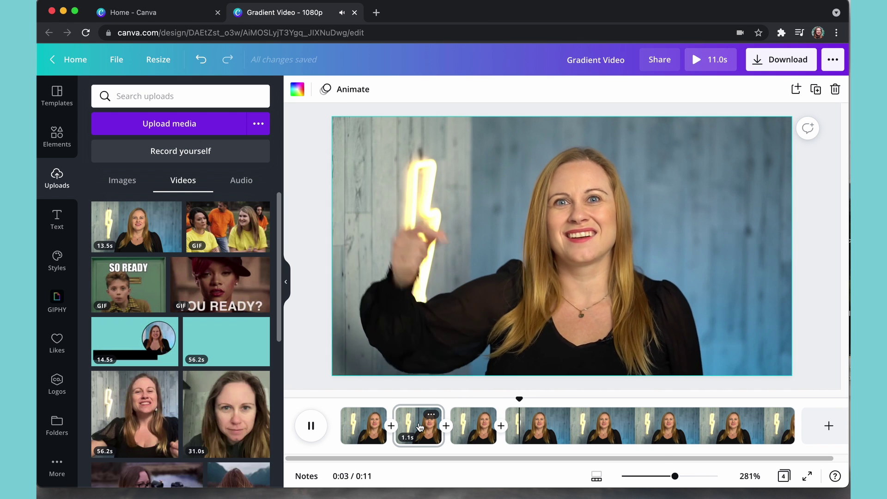
- Trim a little off the fourth clip's start so the video totals 10.8s, then preview it
{"action": "left_click", "coordinate": [537, 426]}
{"action": "left_click", "coordinate": [540, 422]}
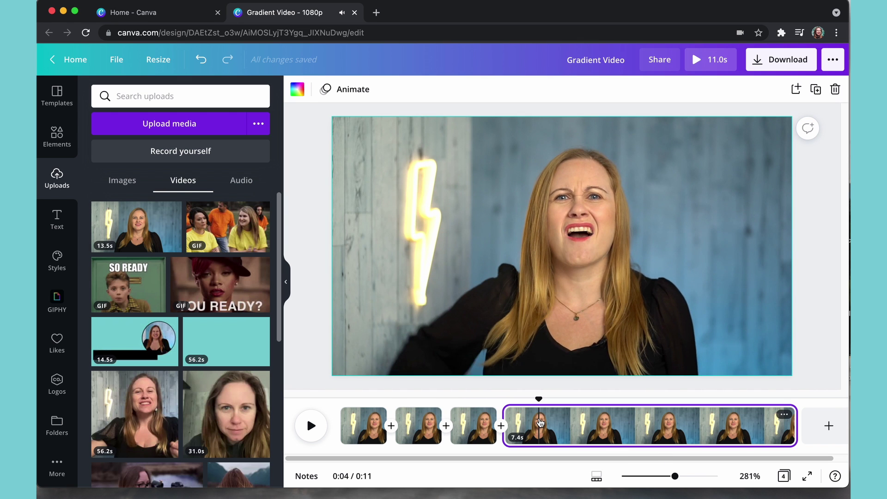
{"action": "left_click", "coordinate": [518, 438]}
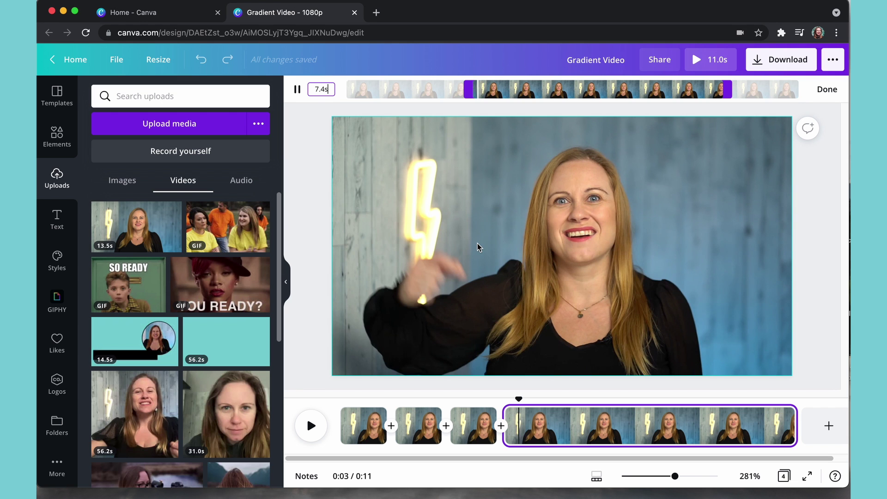
{"action": "left_click_drag", "start_coordinate": [466, 88], "coordinate": [472, 87]}
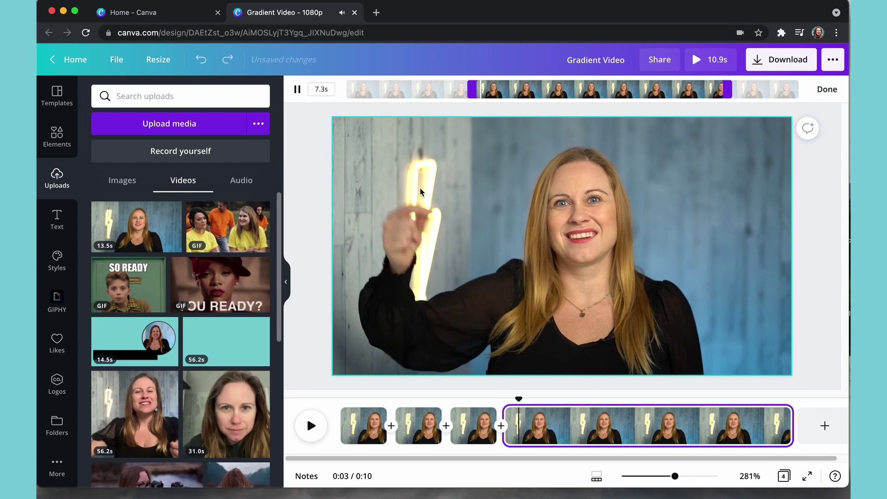
{"action": "left_click", "coordinate": [718, 62]}
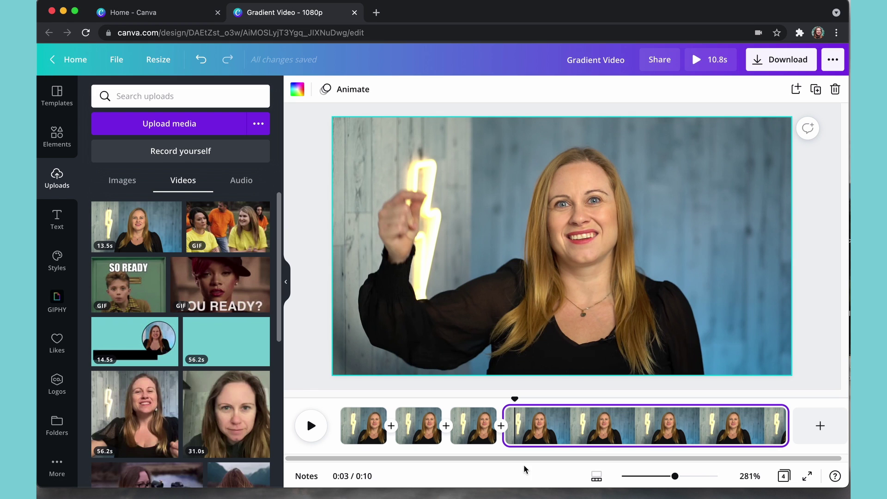
- Place the pink-yellow gradient element over page 2 and stretch it to fill the frame
{"action": "left_click", "coordinate": [415, 432]}
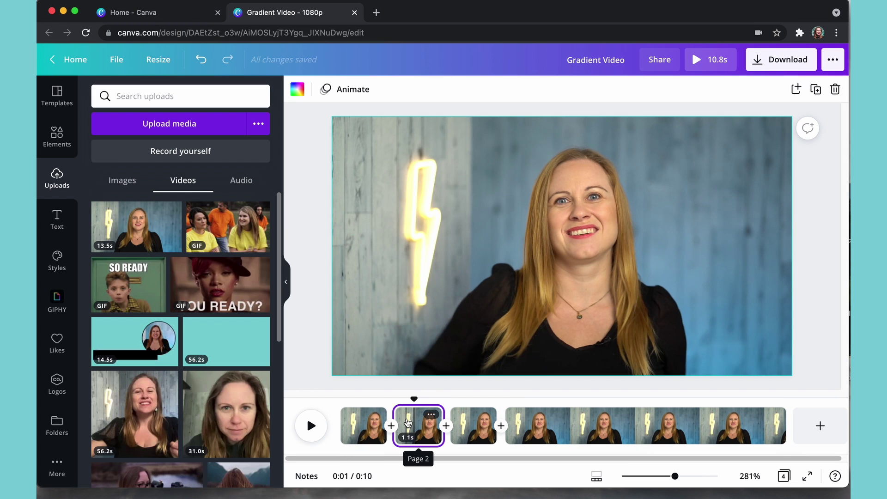
{"action": "left_click", "coordinate": [53, 141]}
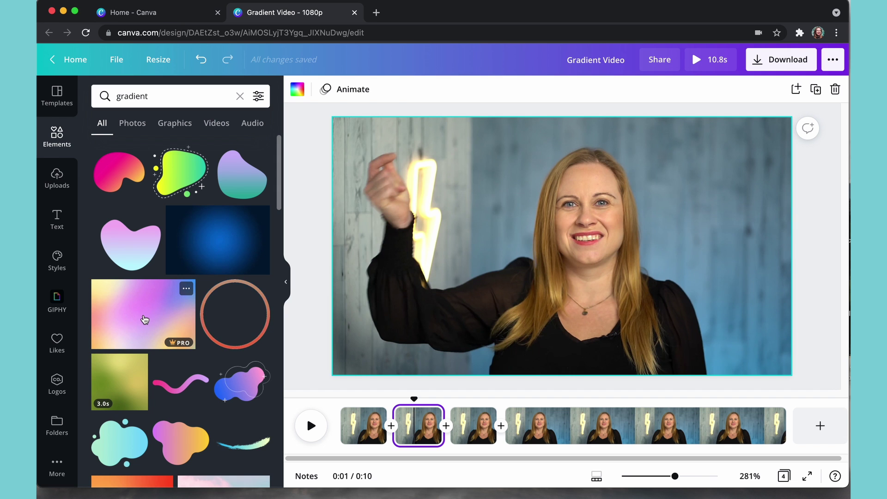
{"action": "left_click_drag", "start_coordinate": [145, 319], "coordinate": [419, 190]}
{"action": "left_click_drag", "start_coordinate": [366, 151], "coordinate": [314, 116]}
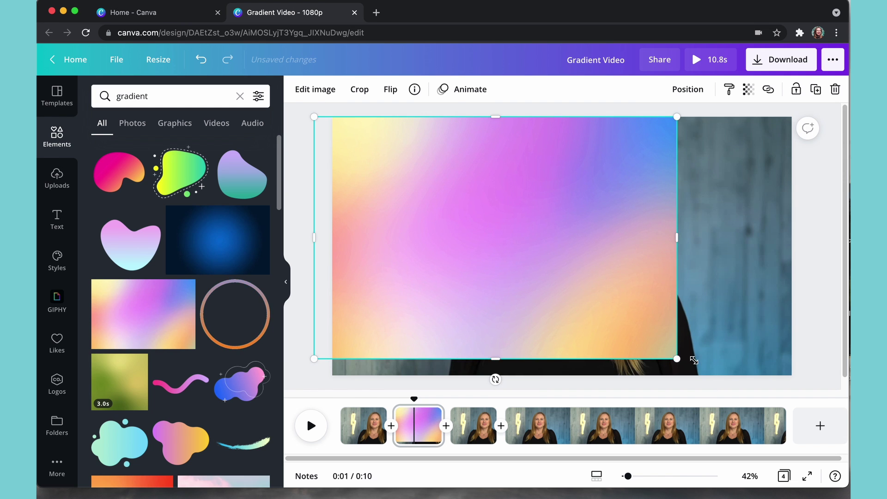
{"action": "left_click_drag", "start_coordinate": [694, 360], "coordinate": [832, 402]}
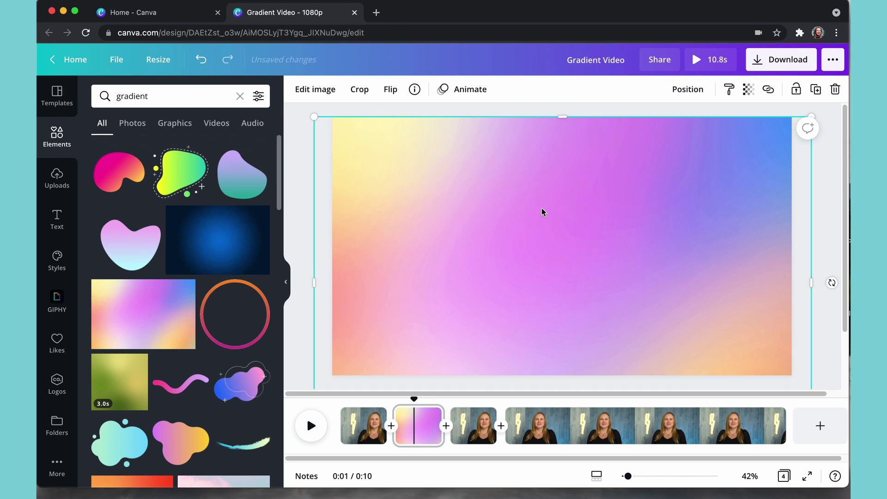
{"action": "mouse_move", "coordinate": [541, 211]}
{"action": "left_mouse_down"}
{"action": "mouse_move", "coordinate": [552, 224]}
{"action": "mouse_move", "coordinate": [548, 213]}
{"action": "left_mouse_up"}
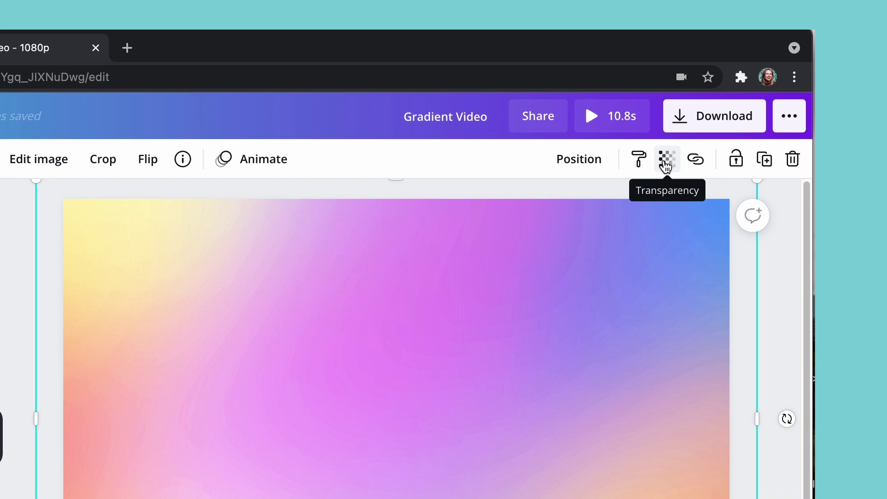
- Set page 2's gradient transparency to 52 and play the clip in the preview player
{"action": "left_click", "coordinate": [664, 163]}
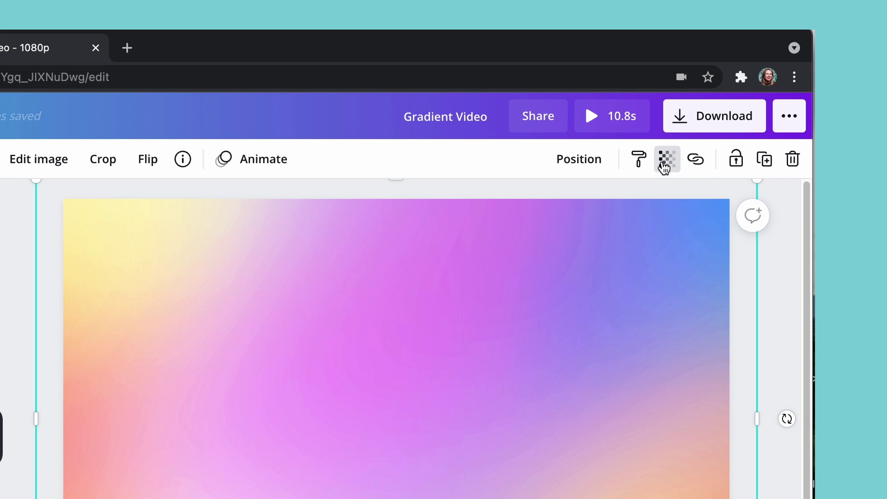
{"action": "left_click_drag", "start_coordinate": [606, 213], "coordinate": [540, 213]}
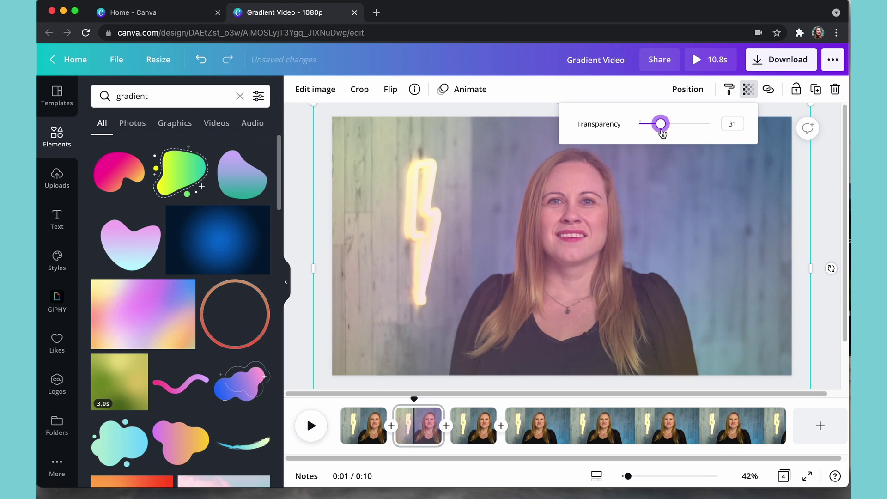
{"action": "left_click_drag", "start_coordinate": [661, 133], "coordinate": [677, 137]}
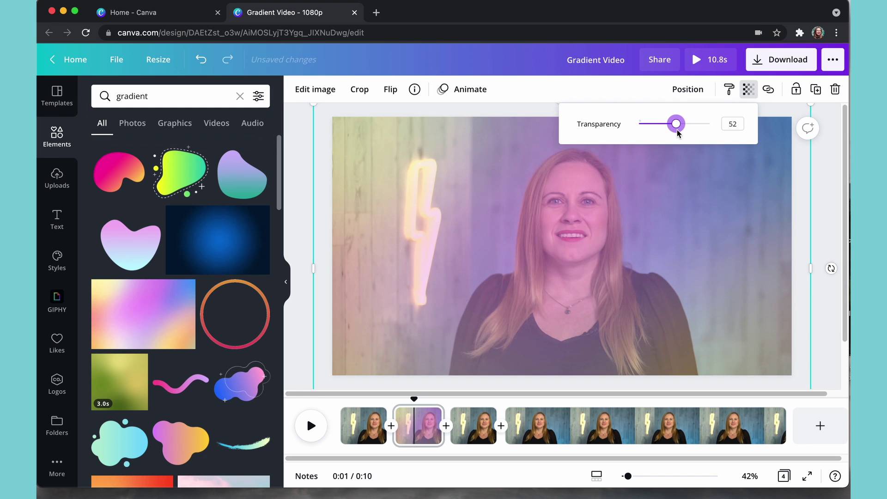
{"action": "left_click", "coordinate": [748, 90]}
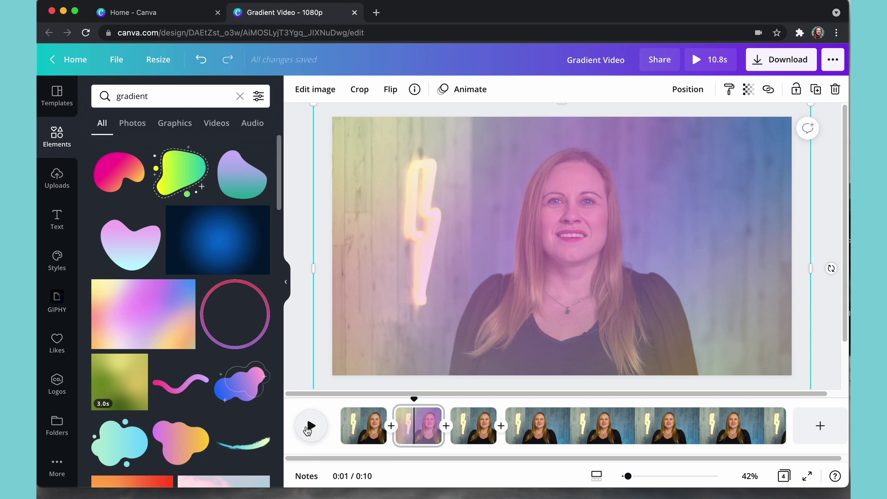
{"action": "left_click", "coordinate": [311, 425]}
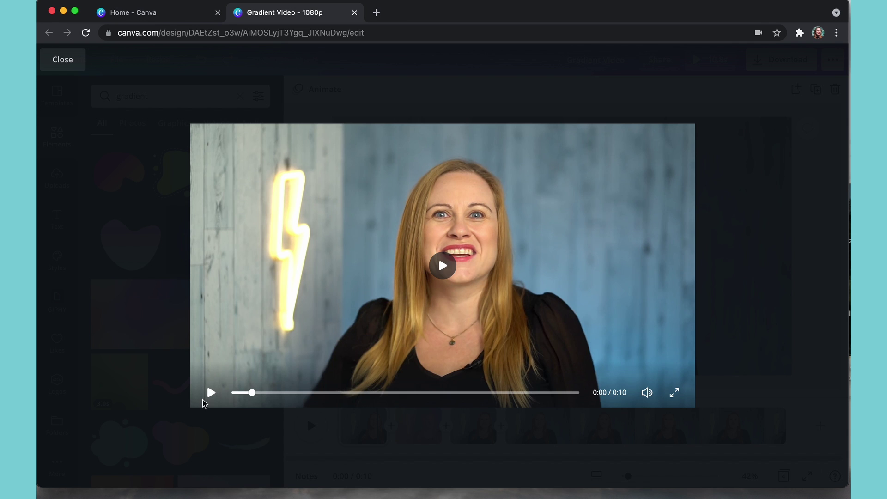
{"action": "left_click", "coordinate": [210, 393]}
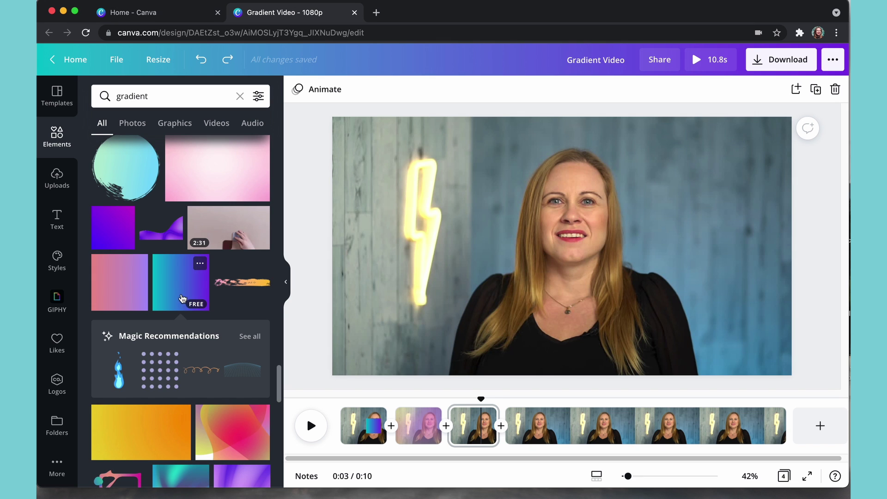
- Add the purple transparent gradient from the 'gradient transparent' element search to the third clip
{"action": "left_click_drag", "start_coordinate": [181, 298], "coordinate": [520, 228]}
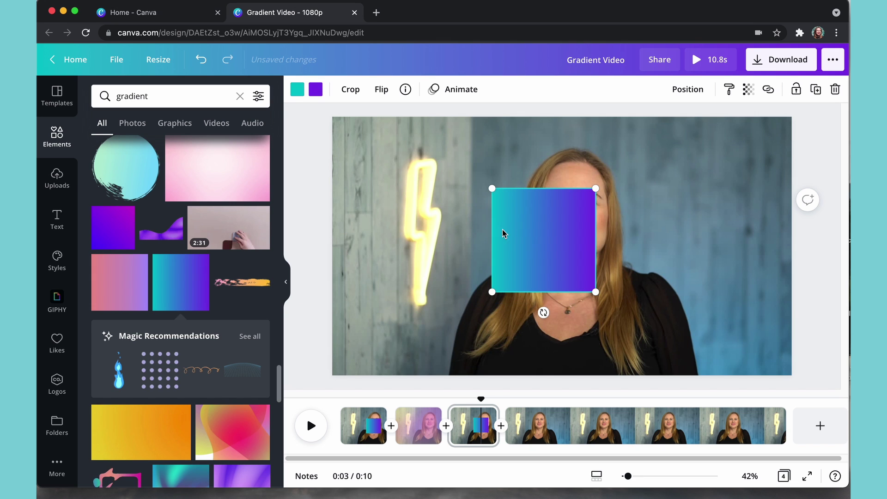
{"action": "left_click", "coordinate": [296, 89]}
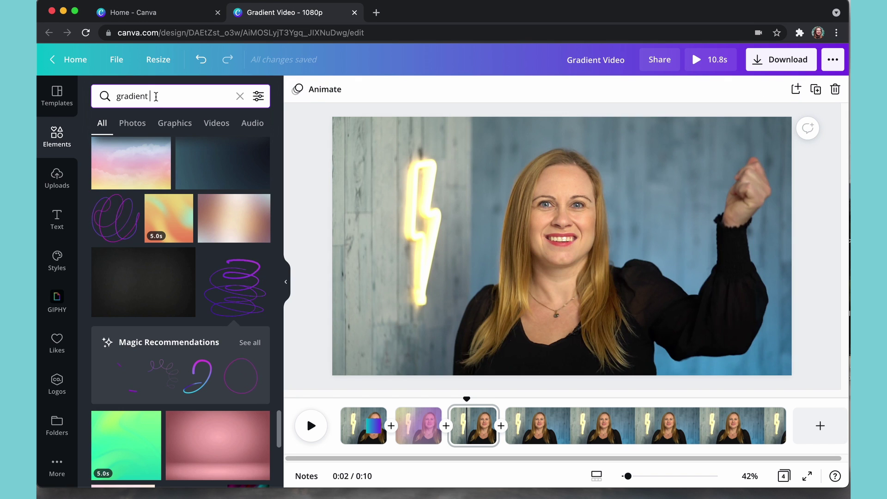
{"action": "type", "text": "tra"}
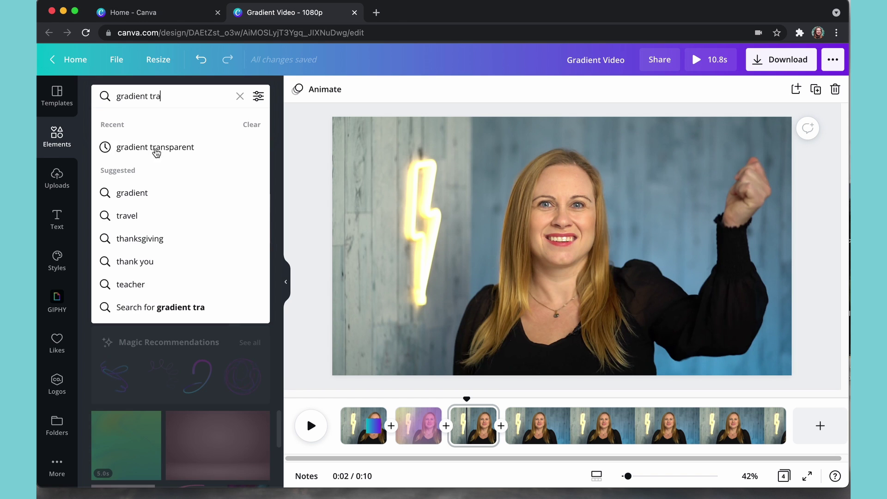
{"action": "left_click", "coordinate": [155, 147]}
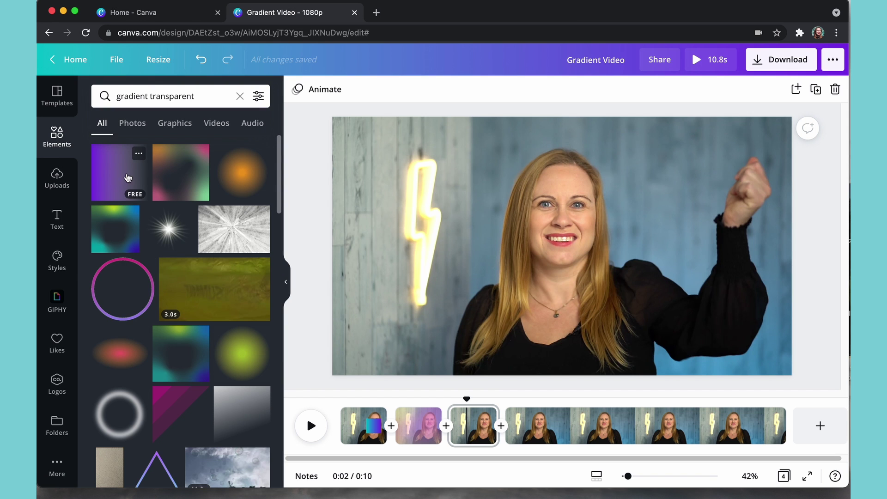
{"action": "left_click", "coordinate": [121, 176]}
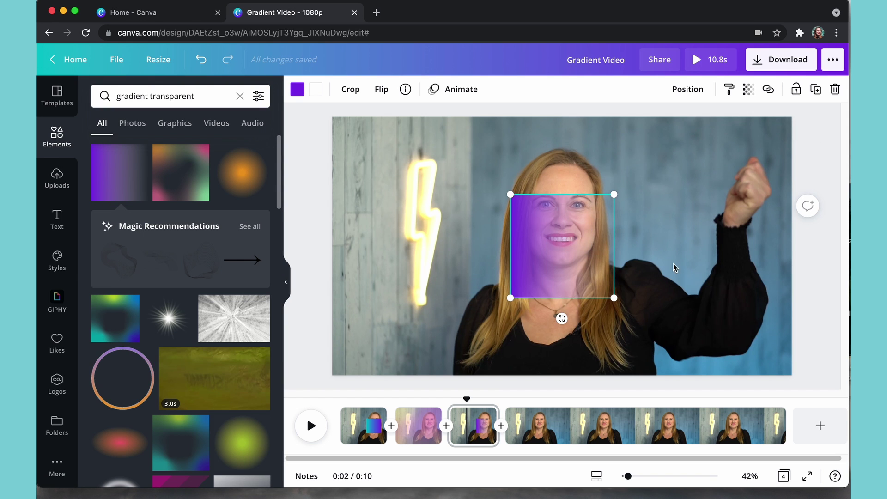
- Enlarge the purple gradient and position it over the left half of the frame
{"action": "left_click_drag", "start_coordinate": [510, 194], "coordinate": [277, 174]}
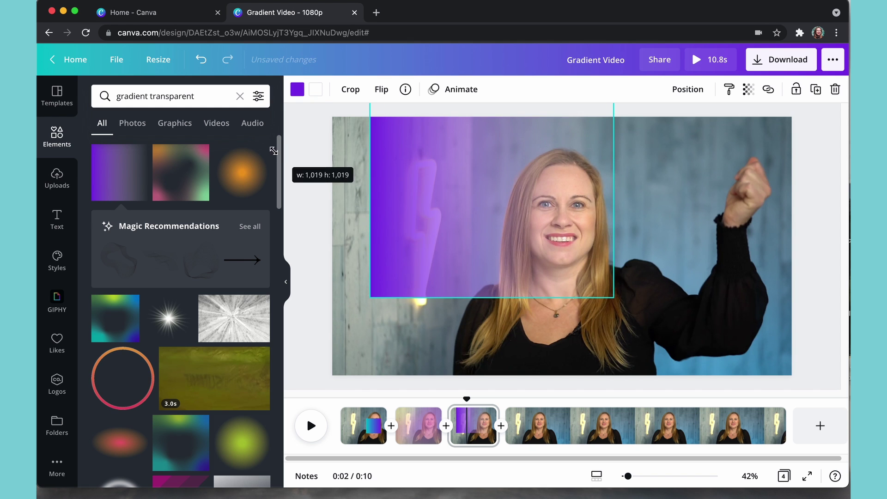
{"action": "left_click_drag", "start_coordinate": [497, 198], "coordinate": [452, 248]}
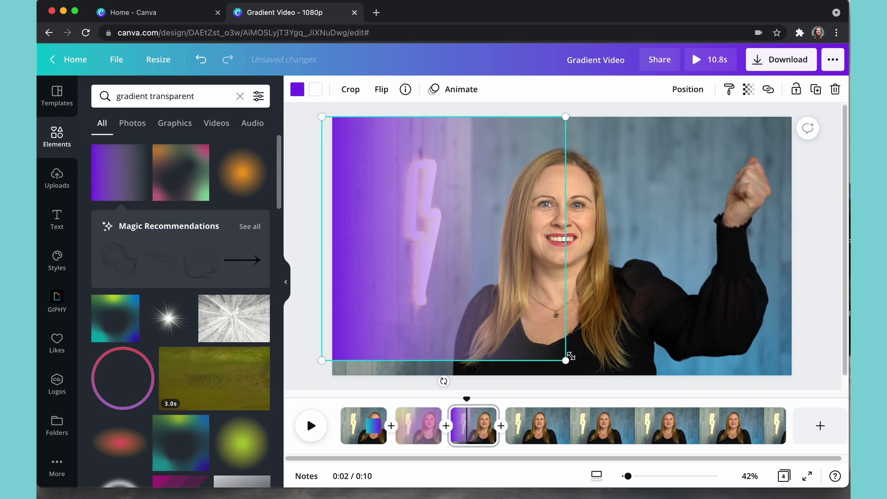
{"action": "left_click_drag", "start_coordinate": [566, 360], "coordinate": [606, 386]}
{"action": "left_click_drag", "start_coordinate": [527, 280], "coordinate": [473, 262]}
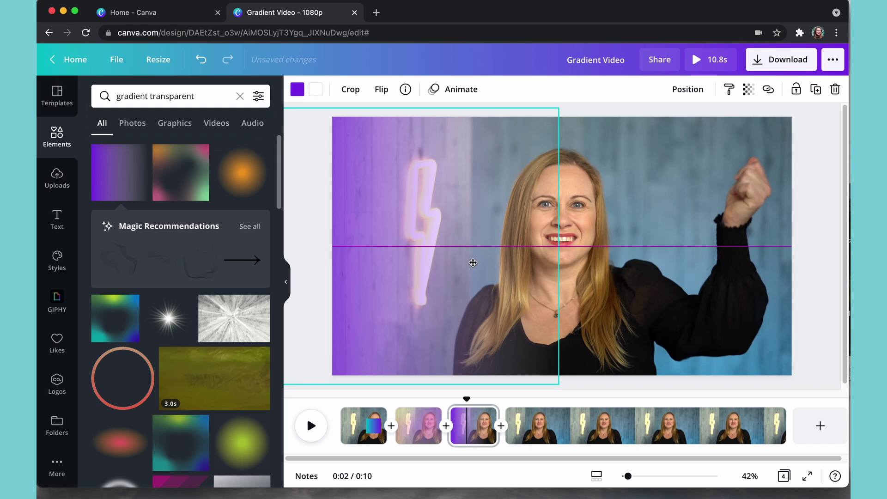
{"action": "mouse_move", "coordinate": [473, 263]}
{"action": "left_mouse_down"}
{"action": "mouse_move", "coordinate": [437, 259]}
{"action": "mouse_move", "coordinate": [468, 263]}
{"action": "left_mouse_up"}
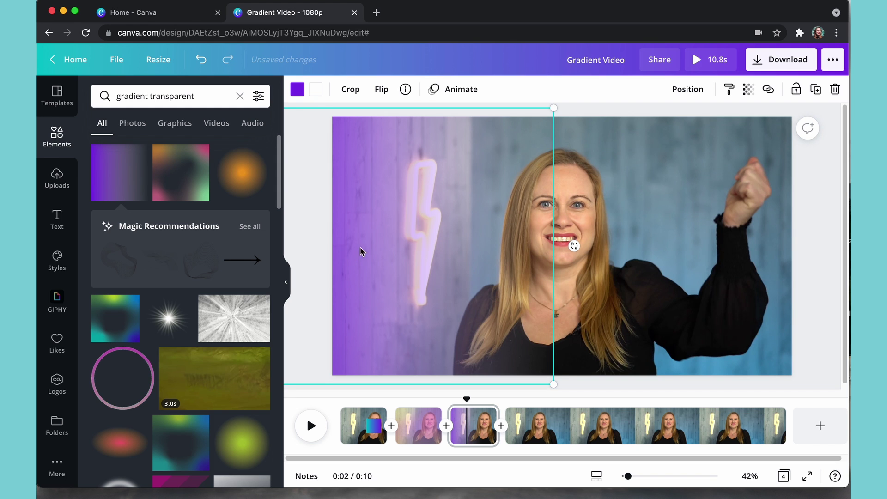
{"action": "left_click_drag", "start_coordinate": [360, 251], "coordinate": [346, 251]}
- Recolour the left gradient teal and nudge it slightly right
{"action": "left_click", "coordinate": [297, 89]}
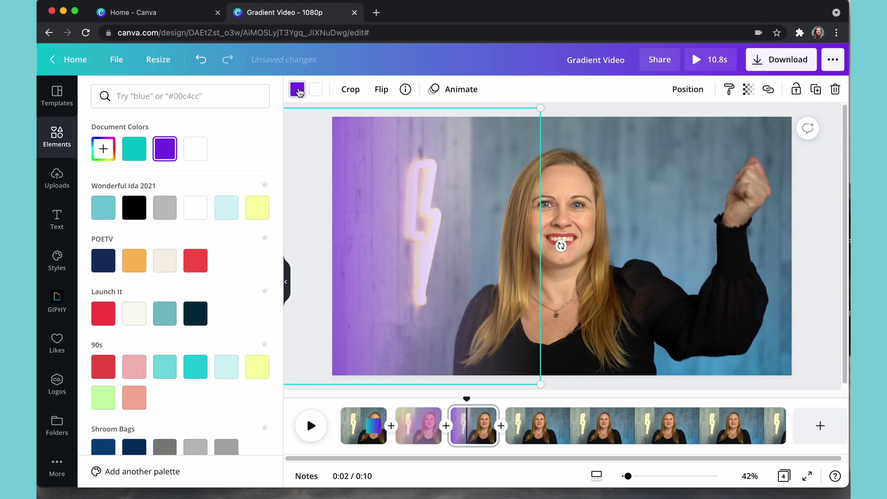
{"action": "left_click", "coordinate": [101, 208]}
{"action": "left_click_drag", "start_coordinate": [414, 238], "coordinate": [436, 237]}
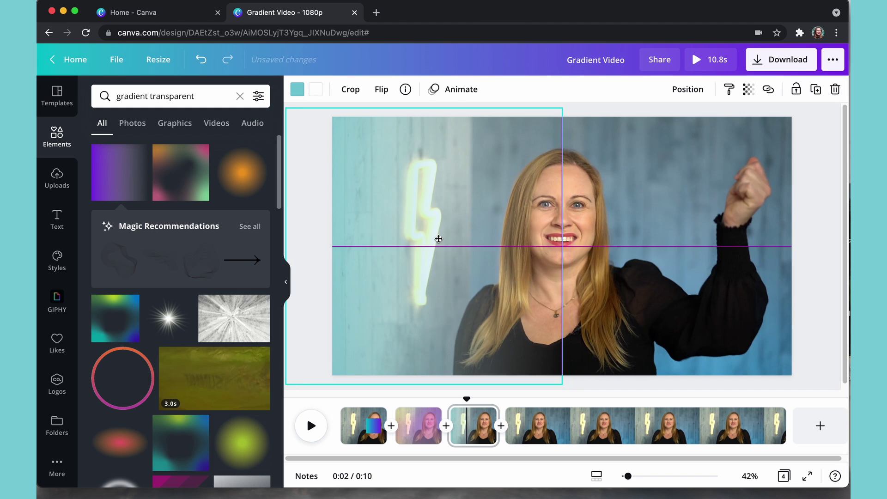
- Add a second purple gradient, flip it horizontally, recolour it teal, and stretch it over the right half
{"action": "left_click", "coordinate": [111, 190]}
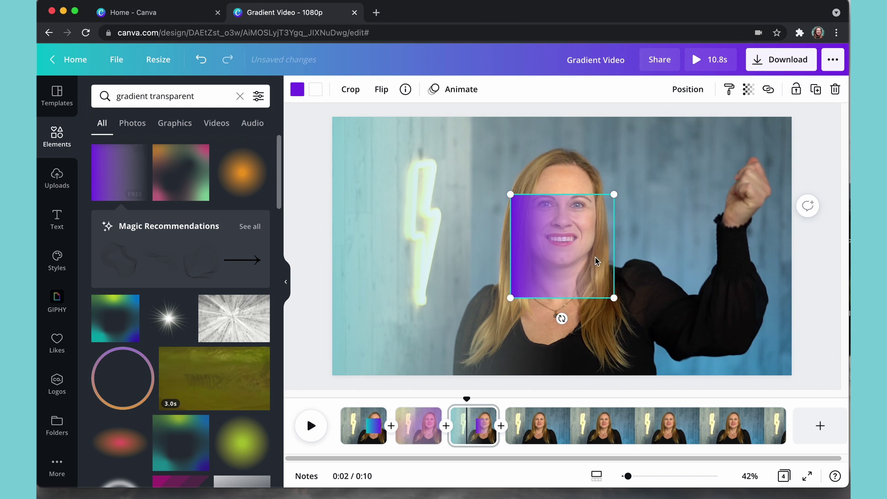
{"action": "right_click", "coordinate": [567, 238]}
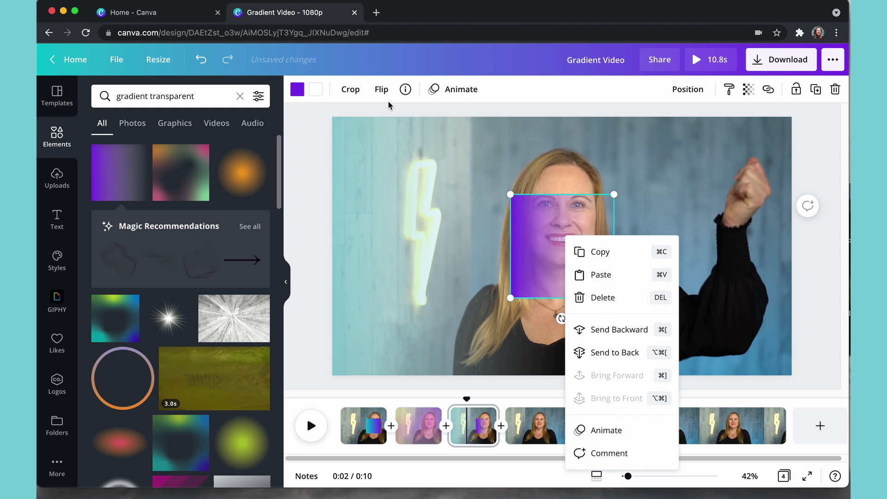
{"action": "left_click", "coordinate": [380, 90]}
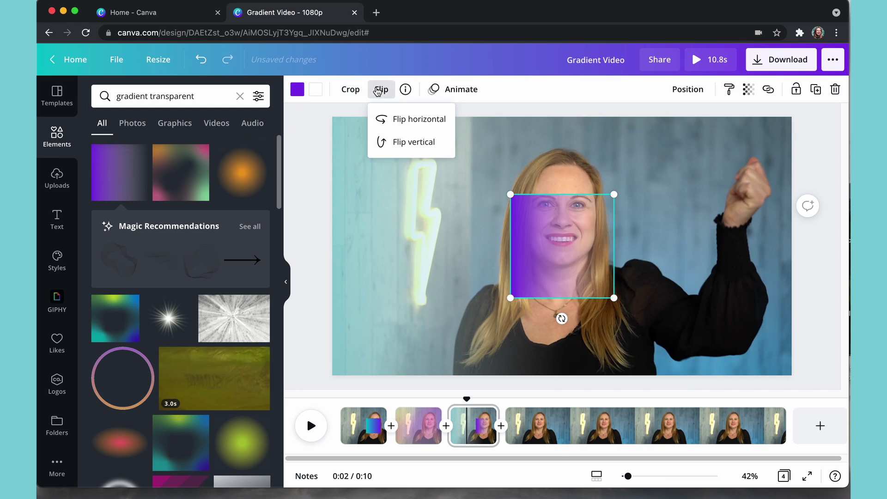
{"action": "left_click", "coordinate": [398, 121]}
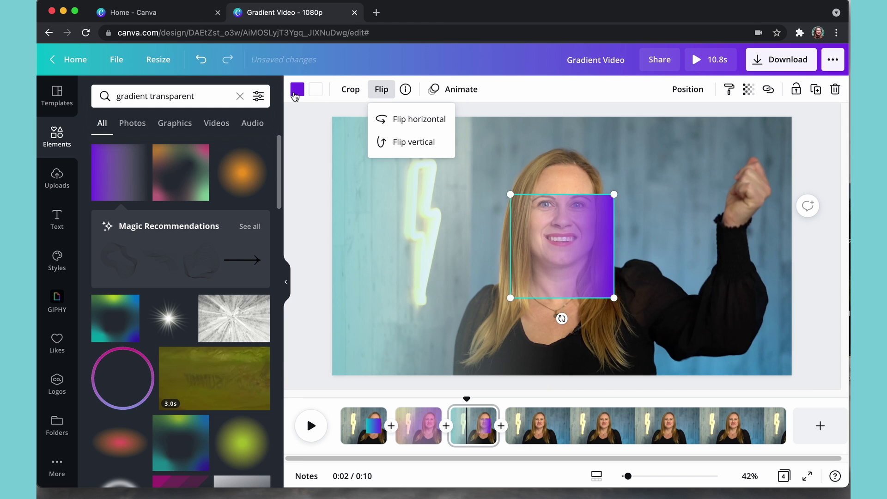
{"action": "left_click", "coordinate": [297, 89]}
{"action": "left_click", "coordinate": [103, 207]}
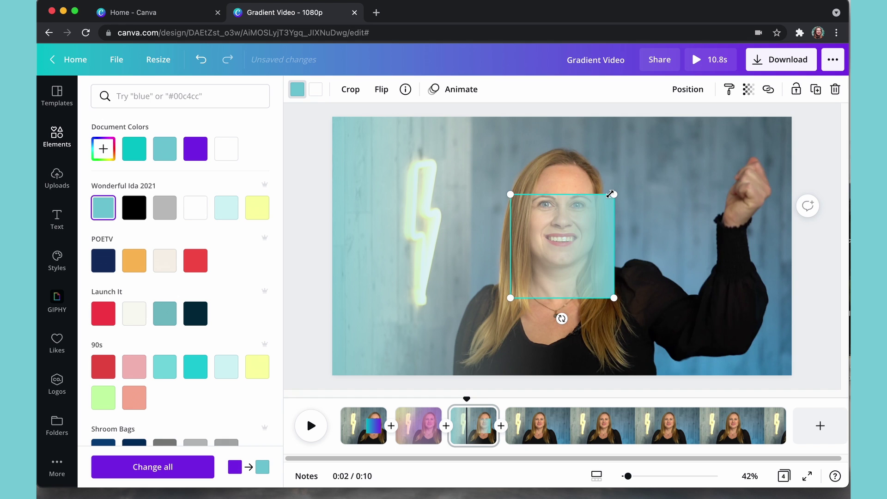
{"action": "left_click_drag", "start_coordinate": [615, 193], "coordinate": [762, 189]}
{"action": "left_click_drag", "start_coordinate": [699, 243], "coordinate": [732, 326]}
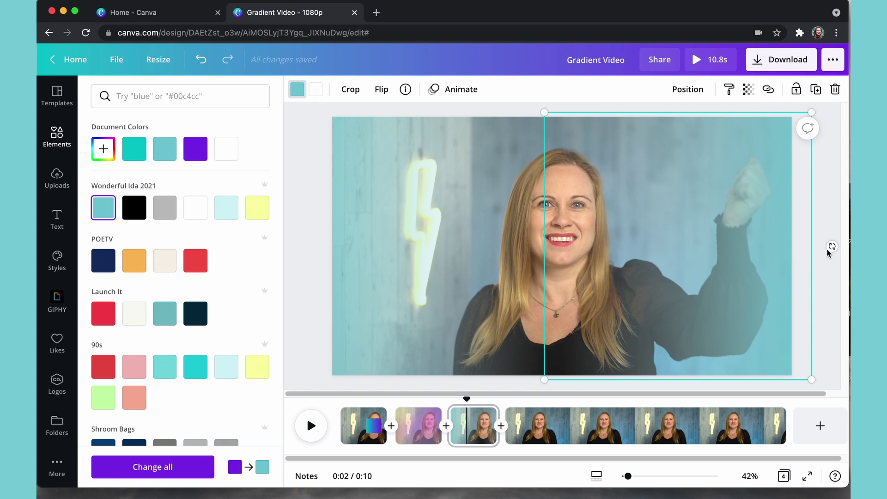
{"action": "key", "text": "Escape"}
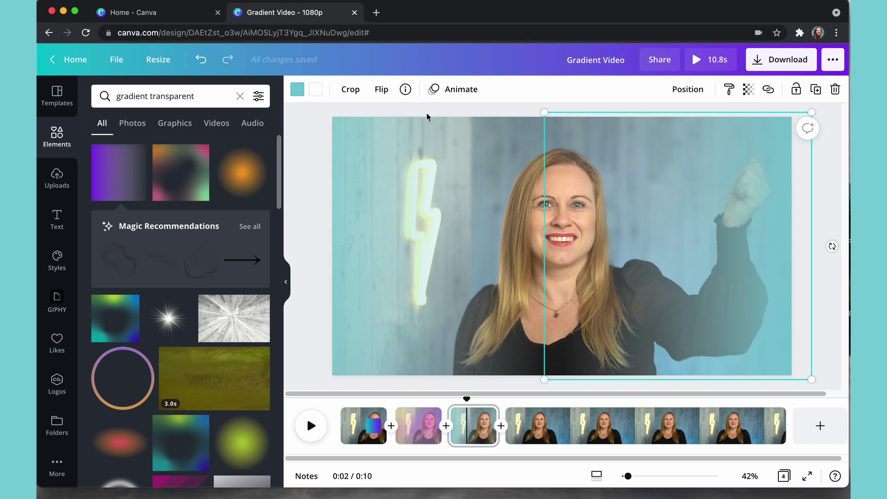
- Shift the right teal gradient slightly outward and play the full-screen video preview
{"action": "left_click_drag", "start_coordinate": [642, 266], "coordinate": [672, 266]}
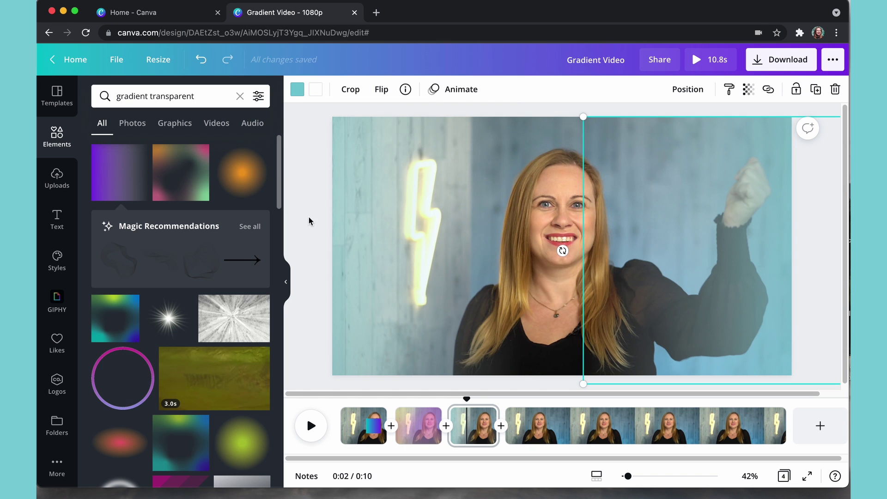
{"action": "left_click", "coordinate": [735, 62]}
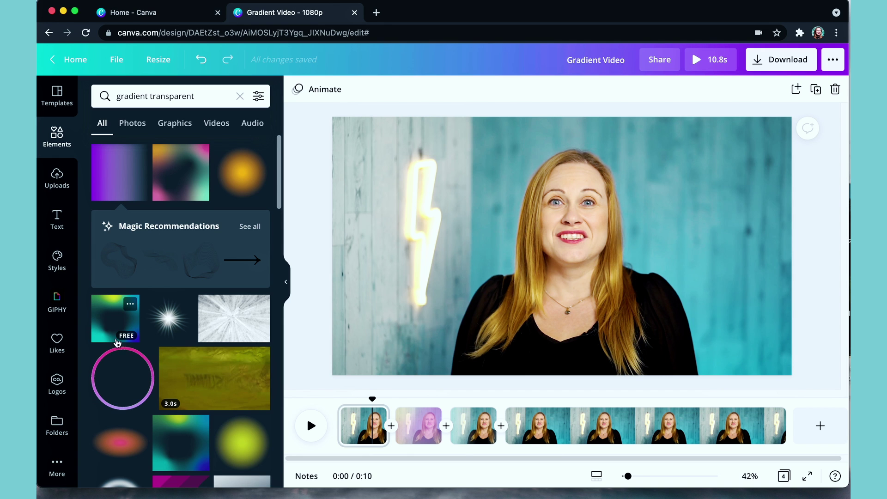
- On the final clip, add the teal-yellow-blue gradient and stretch it edge to edge across the frame
{"action": "left_click", "coordinate": [571, 423]}
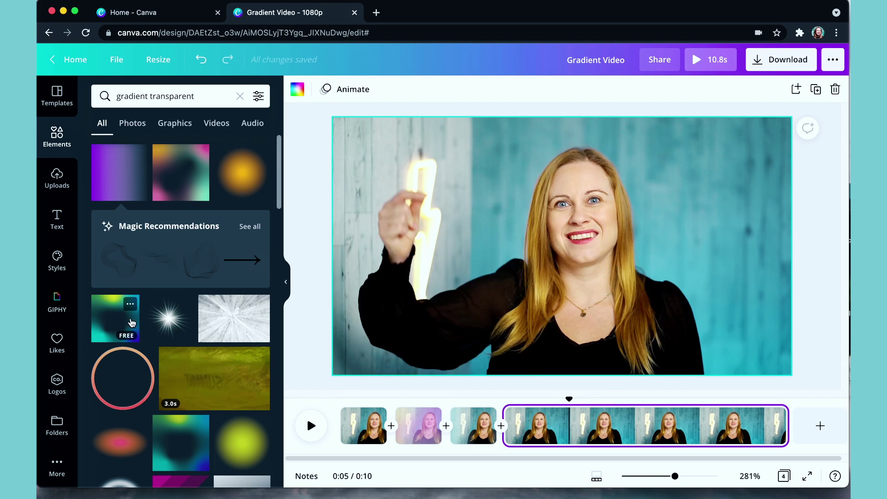
{"action": "left_click_drag", "start_coordinate": [116, 318], "coordinate": [537, 309]}
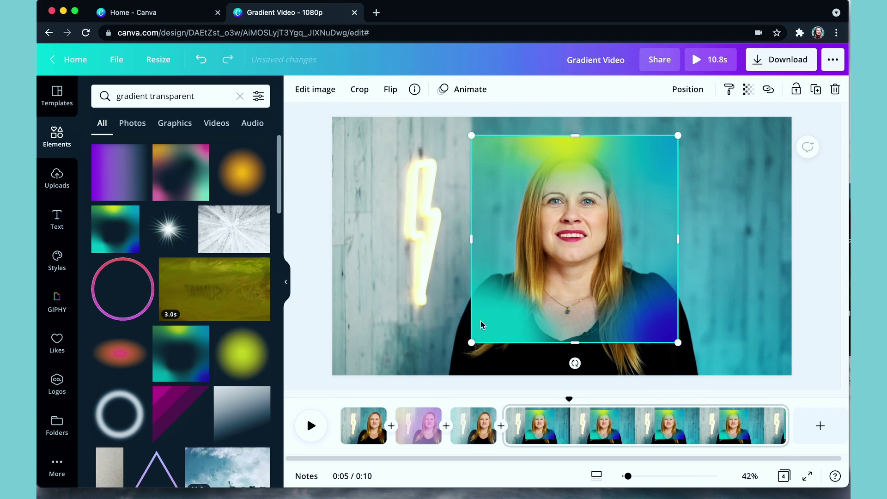
{"action": "left_click_drag", "start_coordinate": [471, 239], "coordinate": [328, 233]}
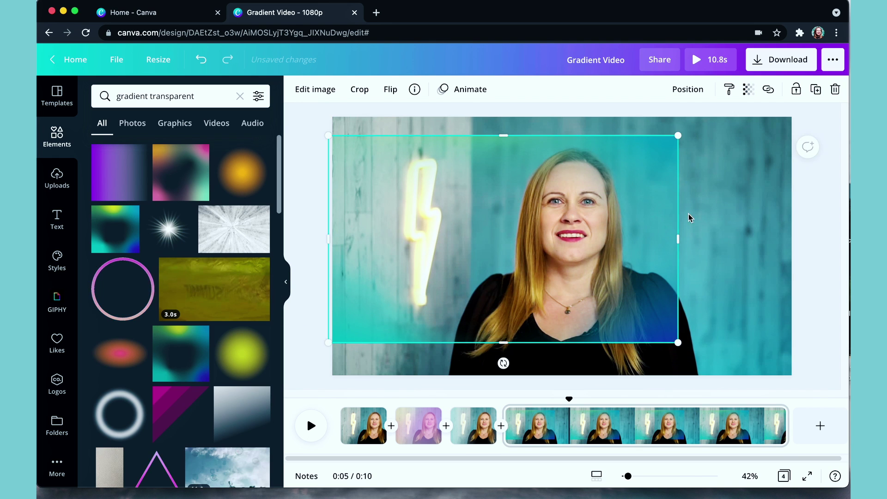
{"action": "left_click_drag", "start_coordinate": [678, 239], "coordinate": [791, 239]}
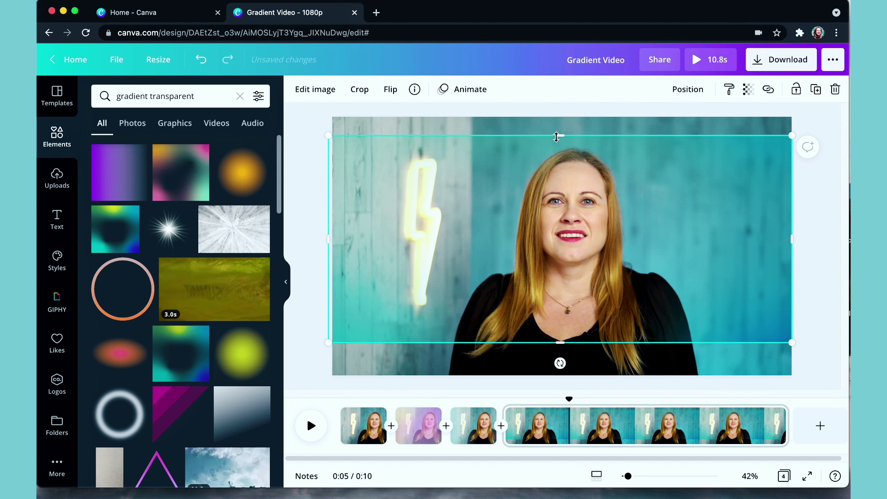
{"action": "left_click_drag", "start_coordinate": [556, 136], "coordinate": [555, 114]}
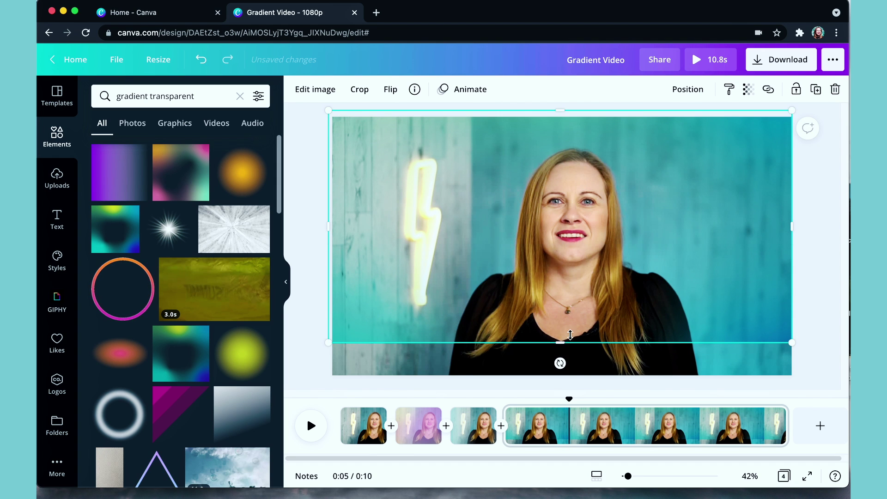
{"action": "left_click_drag", "start_coordinate": [561, 342], "coordinate": [560, 375]}
{"action": "mouse_move", "coordinate": [658, 312]}
{"action": "left_mouse_down"}
{"action": "mouse_move", "coordinate": [651, 297]}
{"action": "mouse_move", "coordinate": [660, 299]}
{"action": "left_mouse_up"}
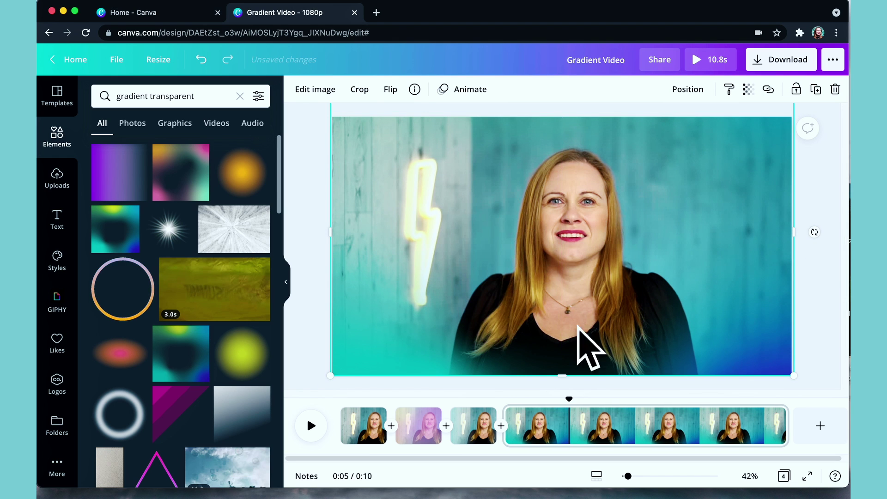
{"action": "key", "text": "Delete"}
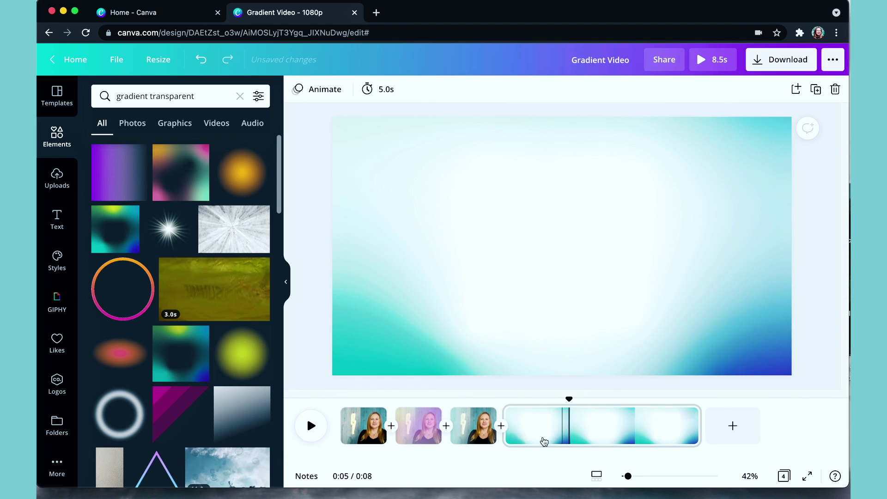
{"action": "key", "text": "super+z"}
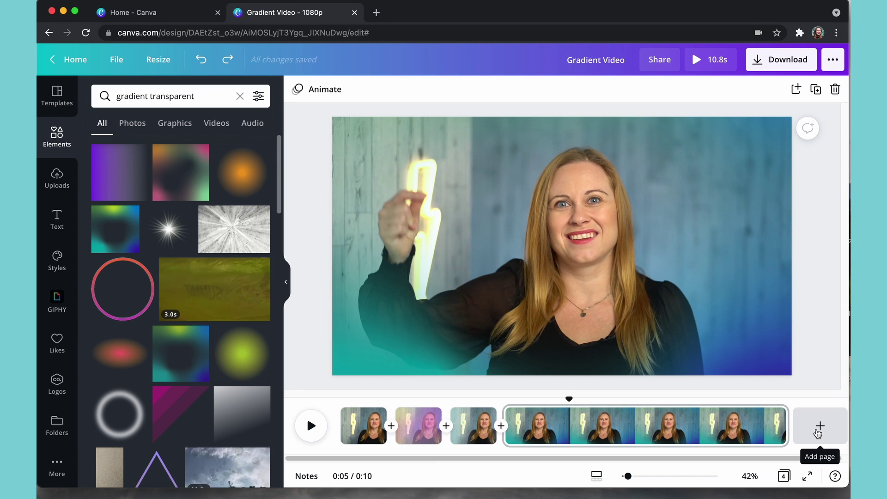
{"action": "left_click", "coordinate": [817, 432]}
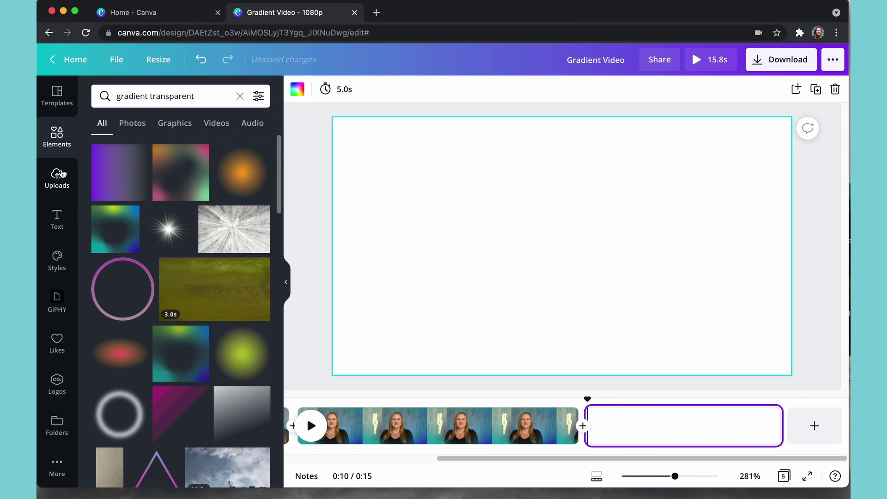
- Place the laughing woman's tripod photo from uploaded images on page 5, enlarged to fill it
{"action": "left_click", "coordinate": [58, 185]}
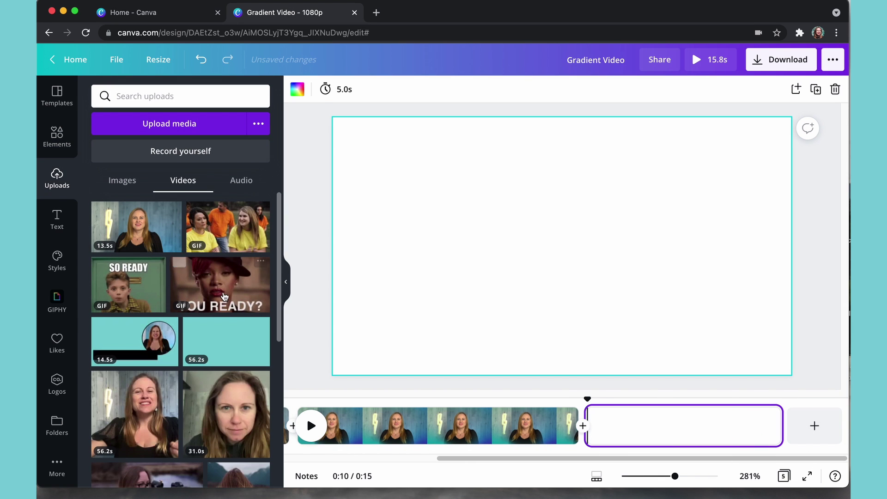
{"action": "left_click", "coordinate": [121, 181]}
{"action": "scroll", "coordinate": [178, 294], "scroll_direction": "down", "scroll_amount": 10}
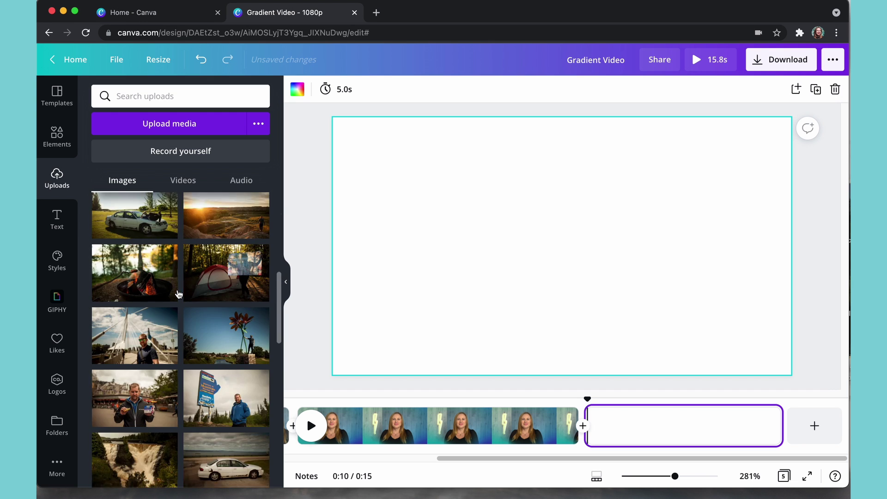
{"action": "scroll", "coordinate": [178, 293], "scroll_direction": "down", "scroll_amount": 15}
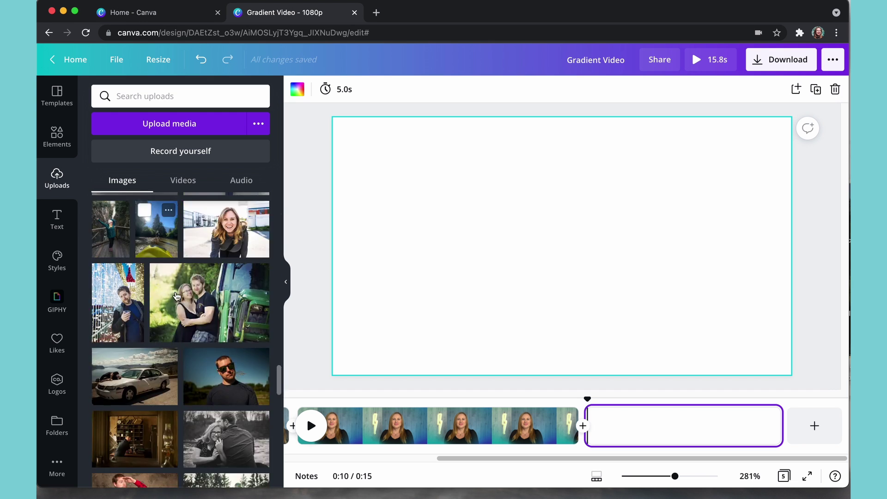
{"action": "scroll", "coordinate": [176, 296], "scroll_direction": "down", "scroll_amount": 15}
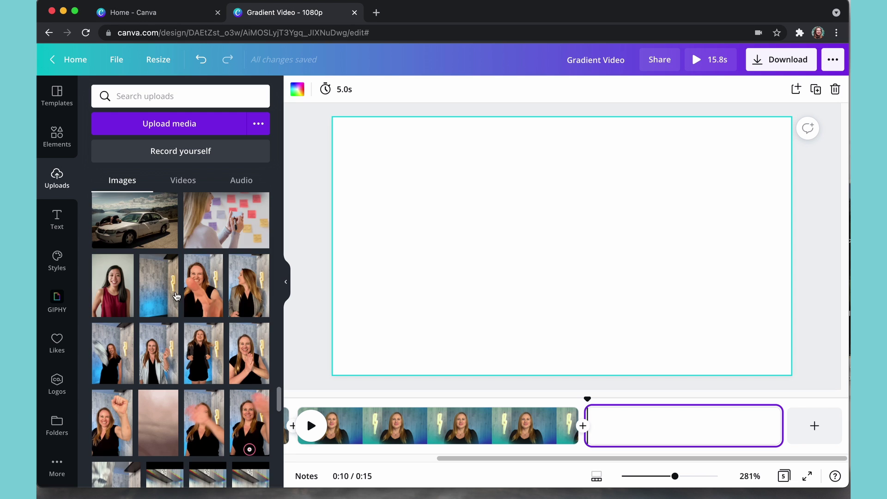
{"action": "scroll", "coordinate": [176, 296], "scroll_direction": "down", "scroll_amount": 15}
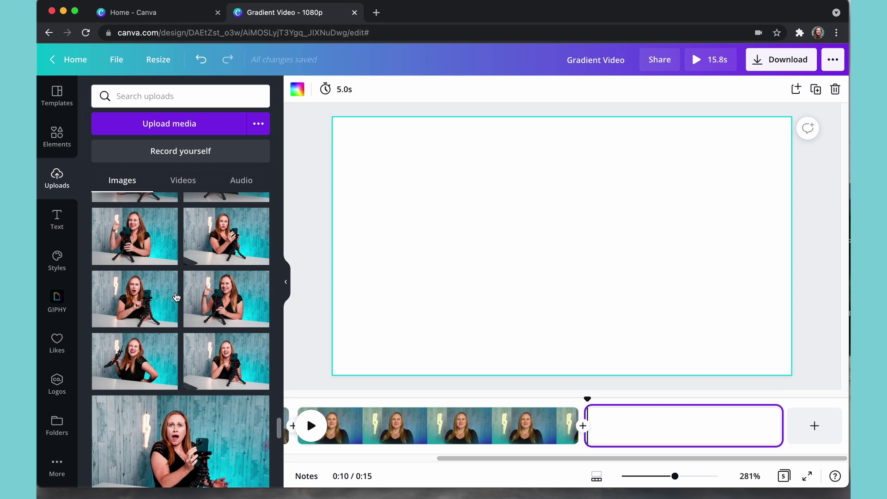
{"action": "left_click", "coordinate": [234, 374]}
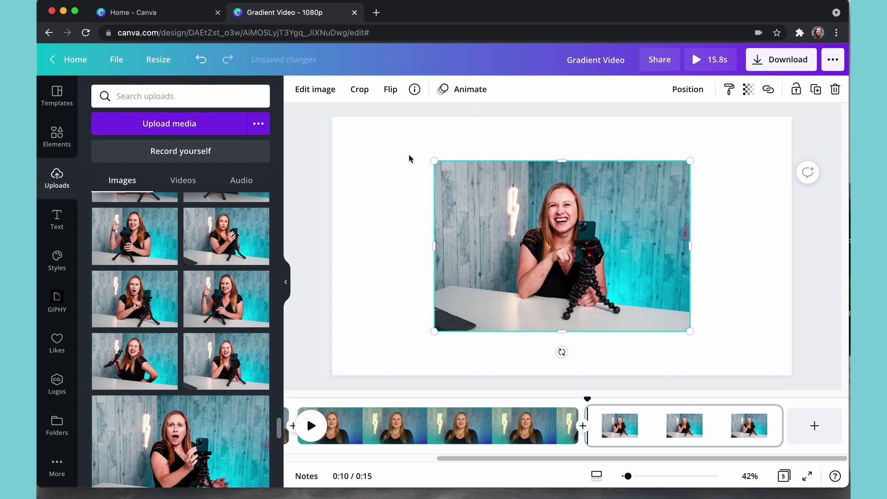
{"action": "left_click_drag", "start_coordinate": [433, 158], "coordinate": [340, 118]}
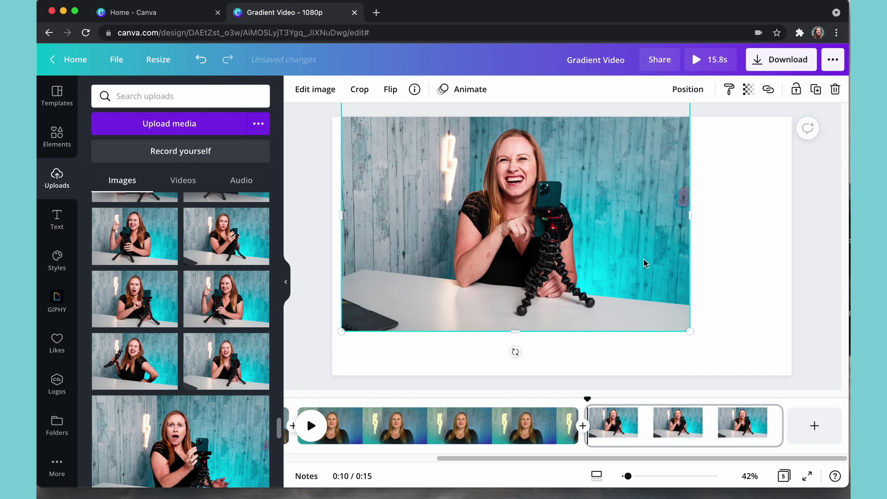
{"action": "left_click_drag", "start_coordinate": [689, 333], "coordinate": [791, 376]}
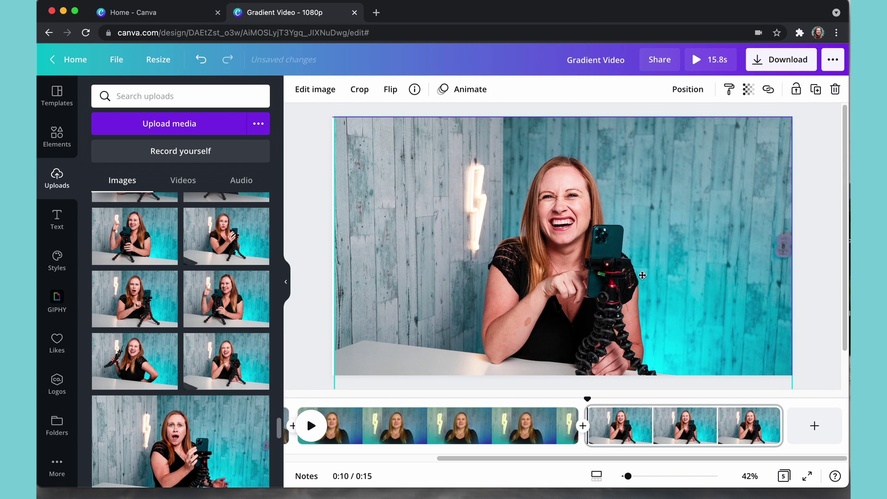
{"action": "left_click", "coordinate": [54, 133]}
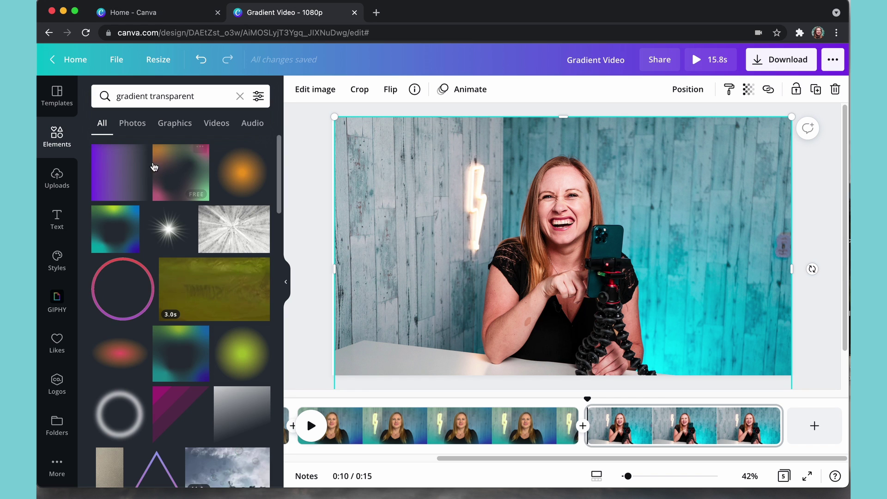
- Rerun the 'gradient transparent' search and add the soft white ring gradient to the photo
{"action": "left_click", "coordinate": [144, 103]}
{"action": "key", "text": "Return"}
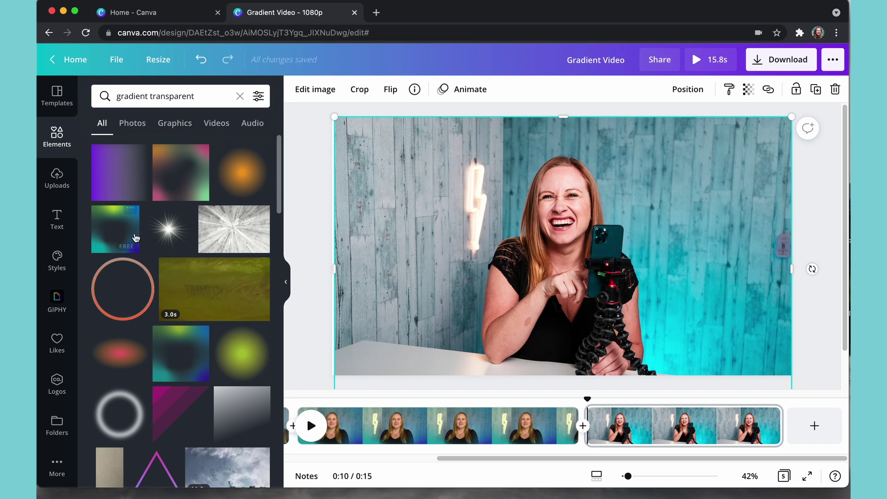
{"action": "scroll", "coordinate": [138, 236], "scroll_direction": "down", "scroll_amount": 6}
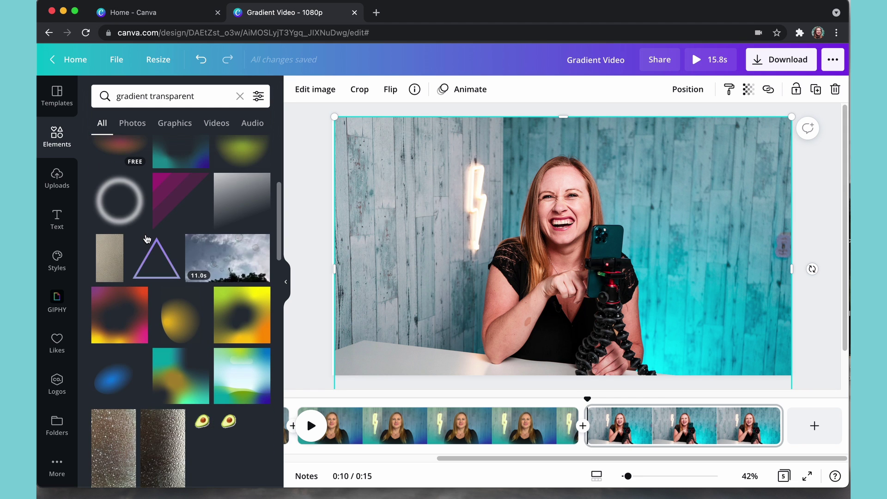
{"action": "scroll", "coordinate": [146, 239], "scroll_direction": "down", "scroll_amount": 1}
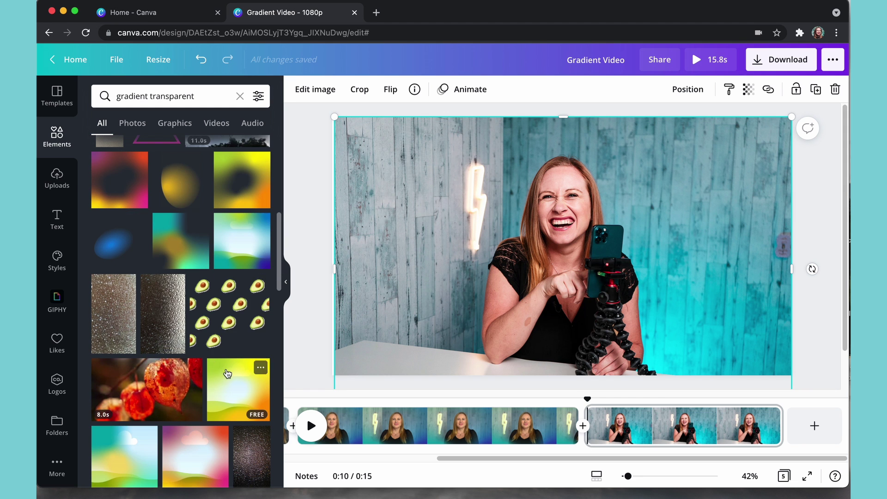
{"action": "scroll", "coordinate": [139, 324], "scroll_direction": "up", "scroll_amount": 5}
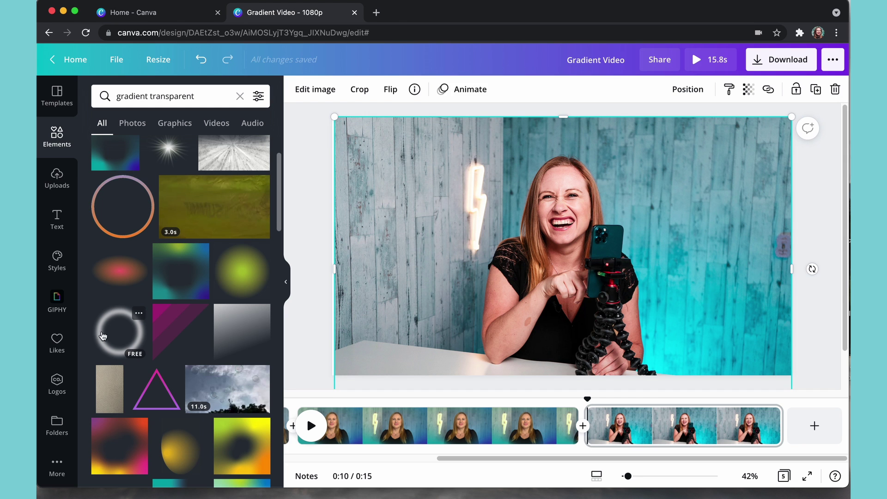
{"action": "left_click", "coordinate": [103, 335]}
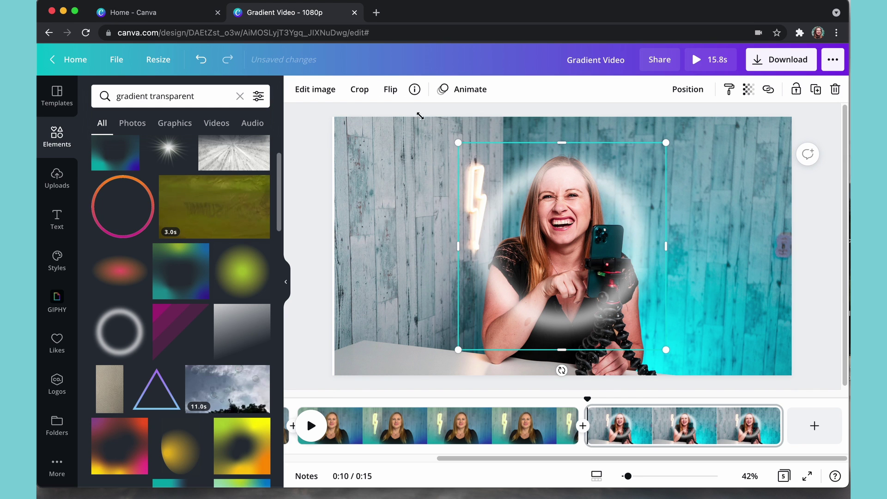
- Enlarge and centre the white ring over the woman, then stretch the photo's left edge
{"action": "left_click_drag", "start_coordinate": [419, 115], "coordinate": [370, 92]}
{"action": "mouse_move", "coordinate": [614, 277]}
{"action": "left_mouse_down"}
{"action": "mouse_move", "coordinate": [568, 263]}
{"action": "mouse_move", "coordinate": [605, 269]}
{"action": "left_mouse_up"}
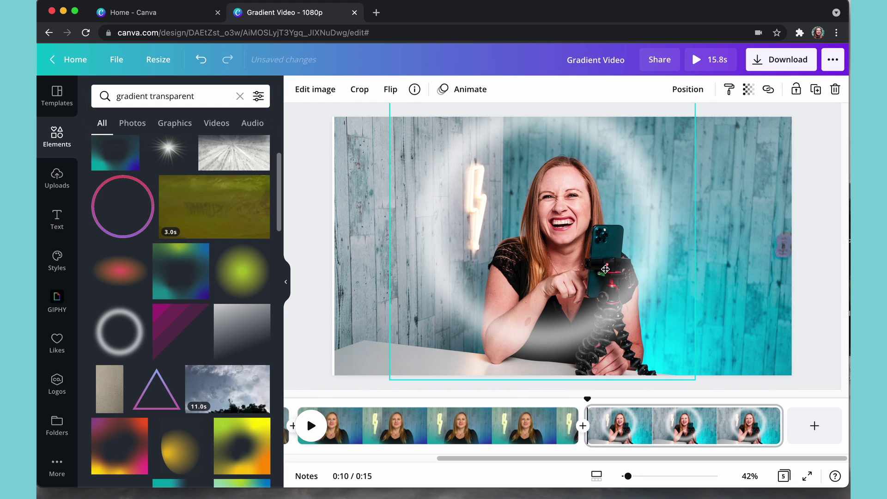
{"action": "left_click_drag", "start_coordinate": [695, 233], "coordinate": [757, 248]}
{"action": "mouse_move", "coordinate": [628, 249]}
{"action": "left_mouse_down"}
{"action": "mouse_move", "coordinate": [608, 251]}
{"action": "mouse_move", "coordinate": [617, 250]}
{"action": "left_mouse_up"}
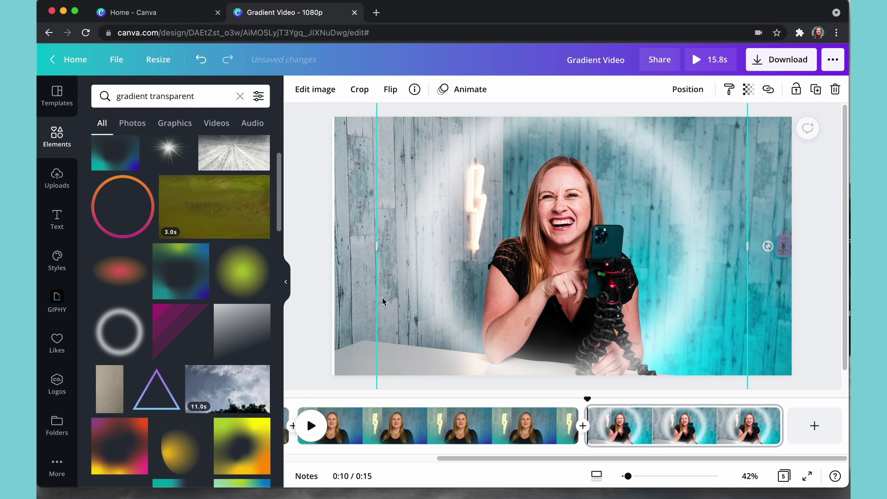
{"action": "left_click", "coordinate": [309, 312]}
{"action": "left_click", "coordinate": [346, 252]}
{"action": "left_click_drag", "start_coordinate": [336, 268], "coordinate": [332, 268]}
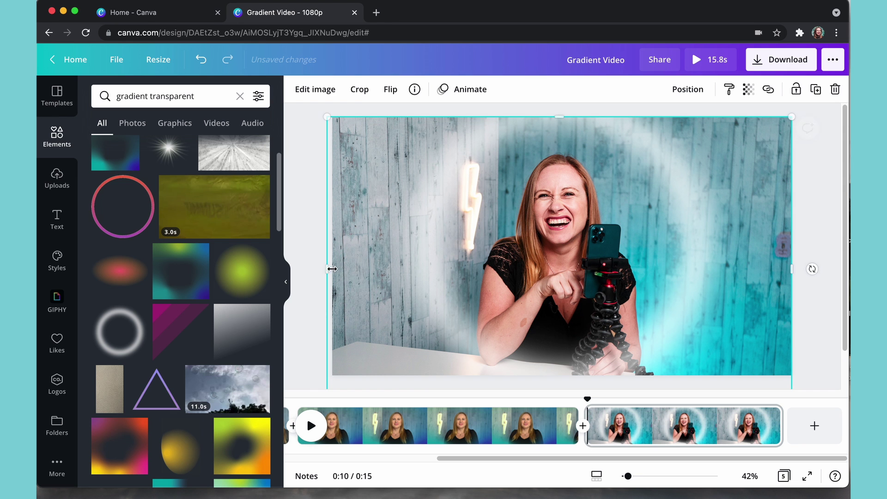
{"action": "left_click", "coordinate": [298, 342]}
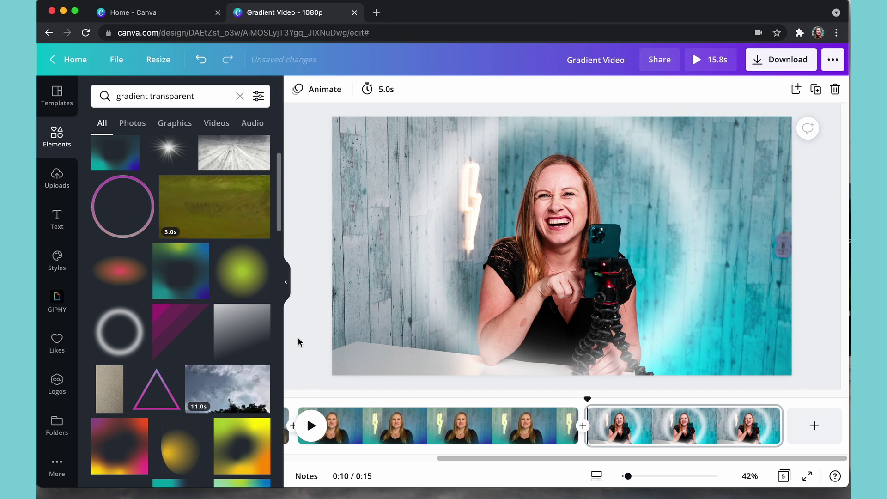